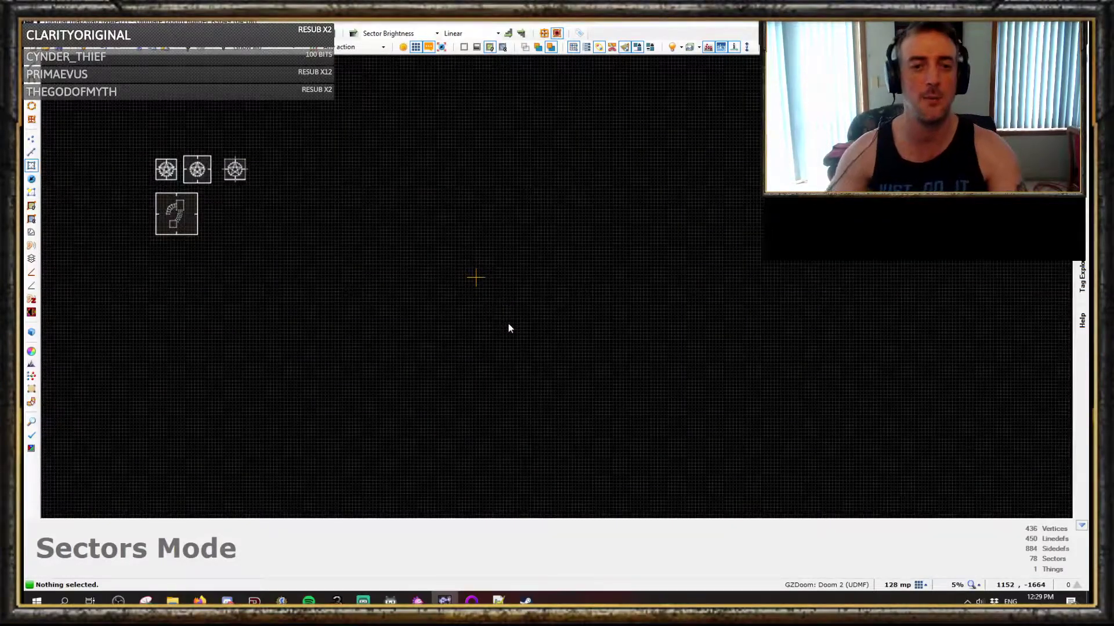
scroll(490, 252, "up", 7)
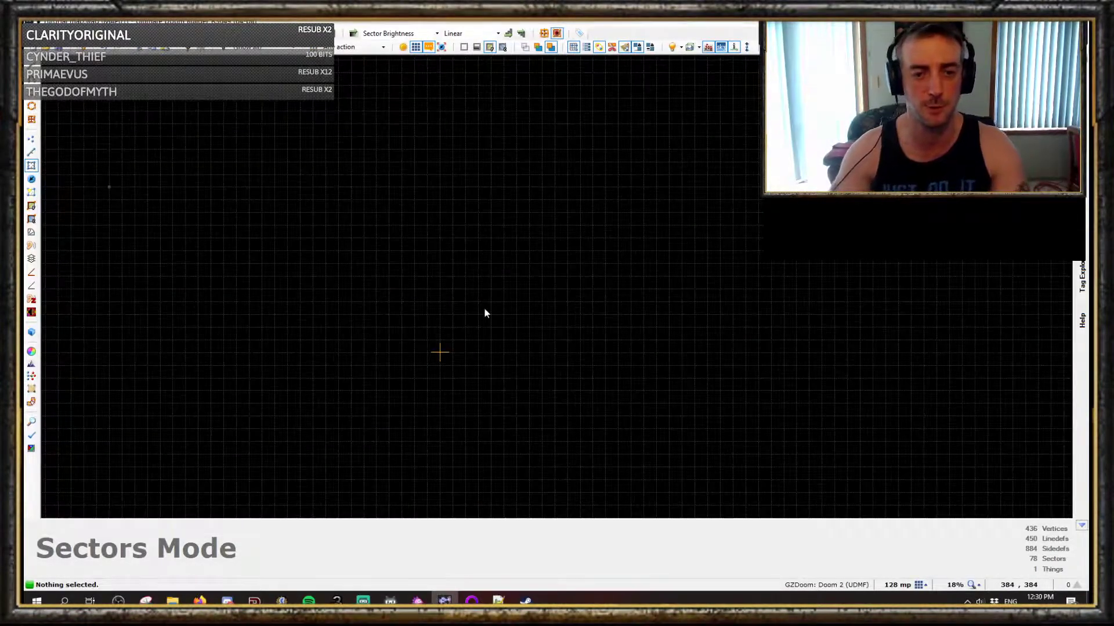
scroll(485, 299, "down", 3)
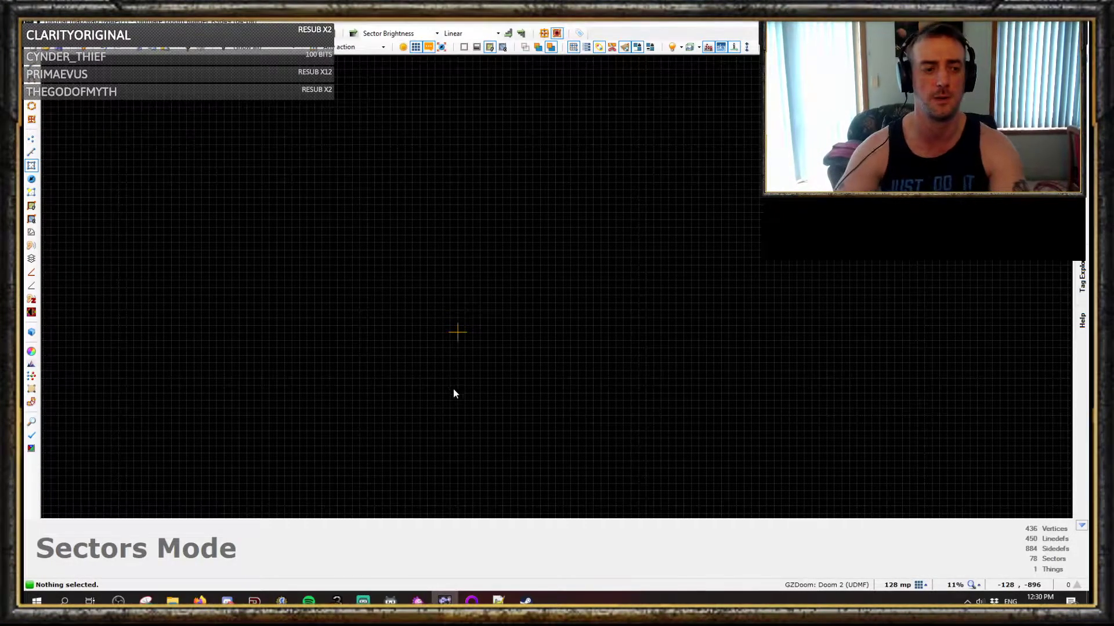
middle_click_drag(409, 349, 502, 295)
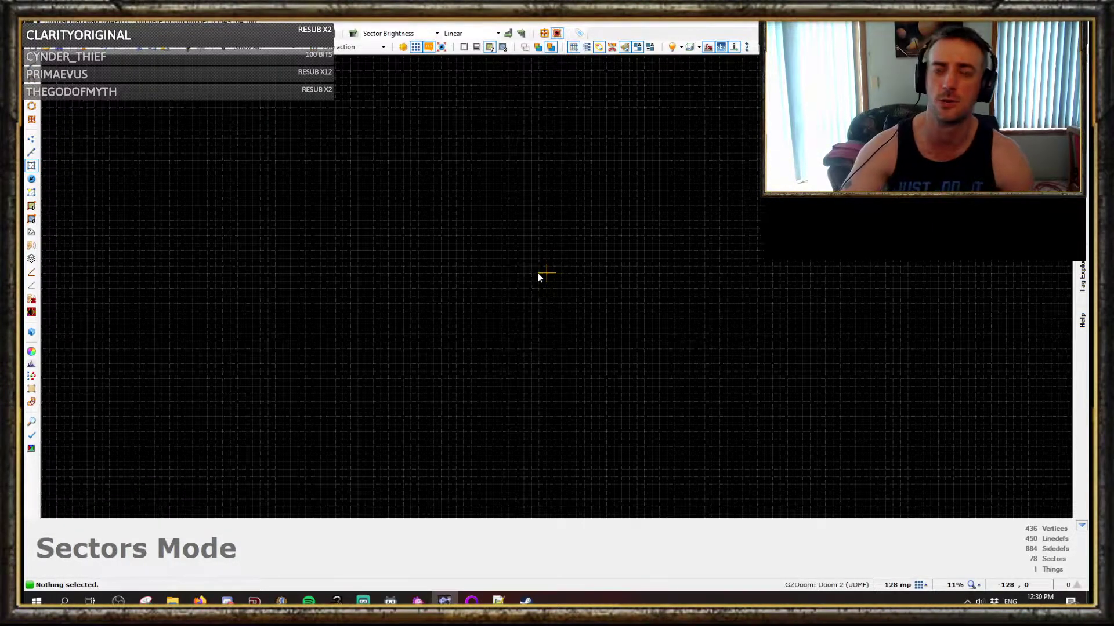
scroll(546, 286, "down", 3)
scroll(567, 270, "up", 3)
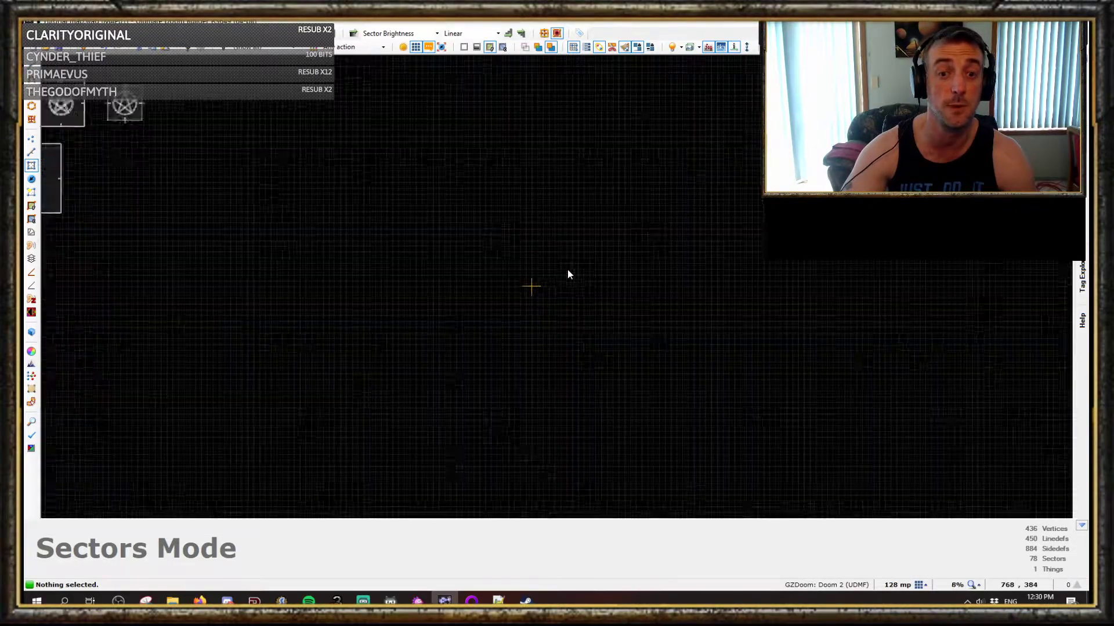
scroll(551, 290, "up", 2)
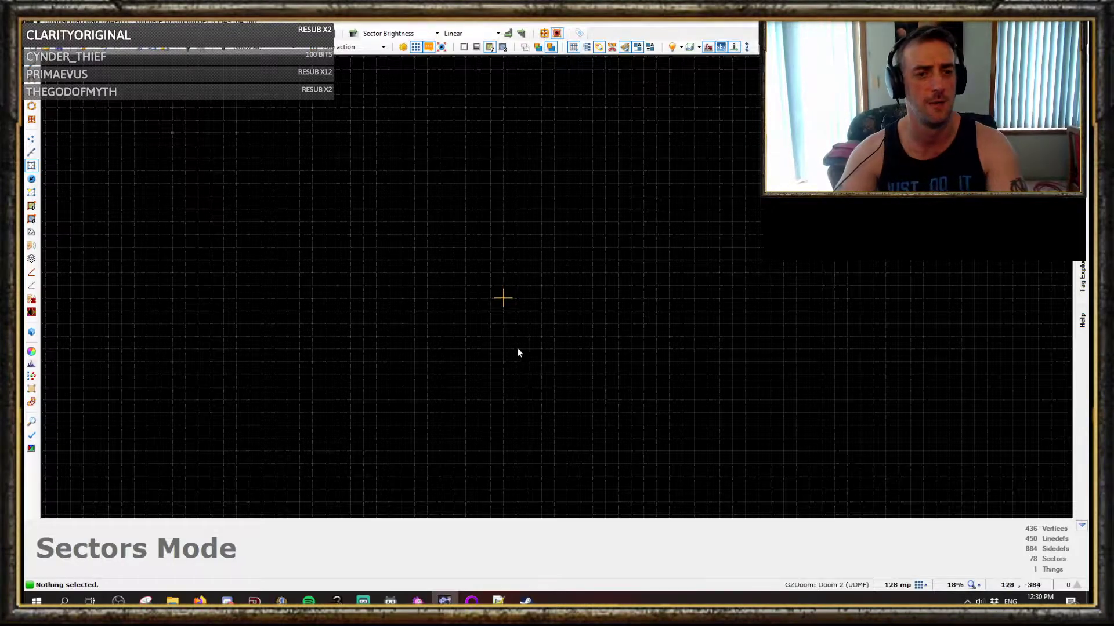
scroll(489, 343, "up", 1)
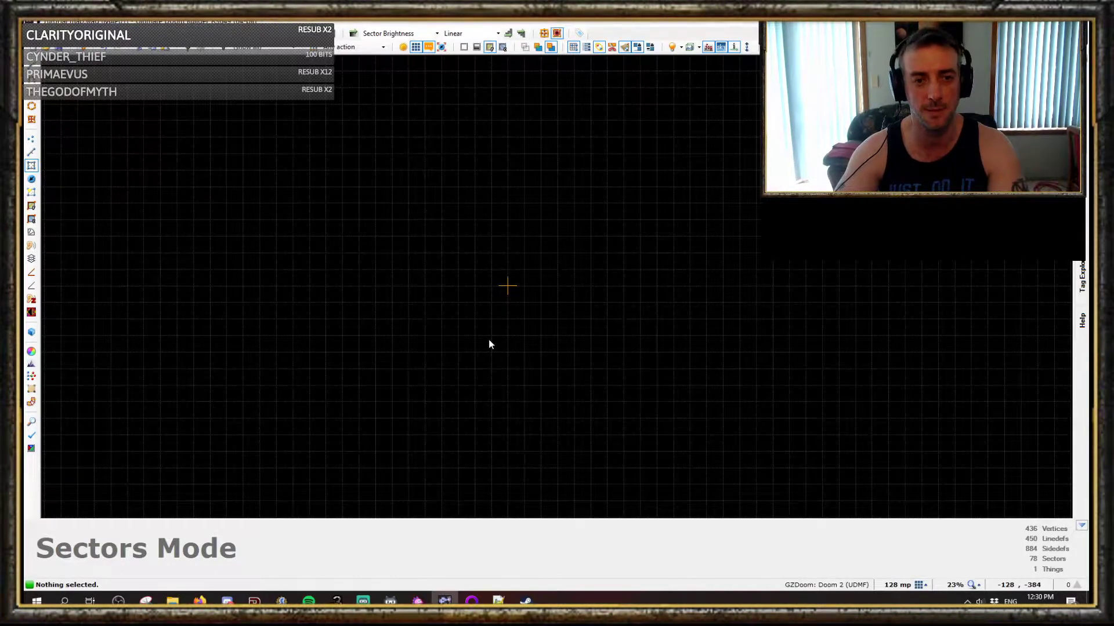
scroll(492, 316, "down", 2)
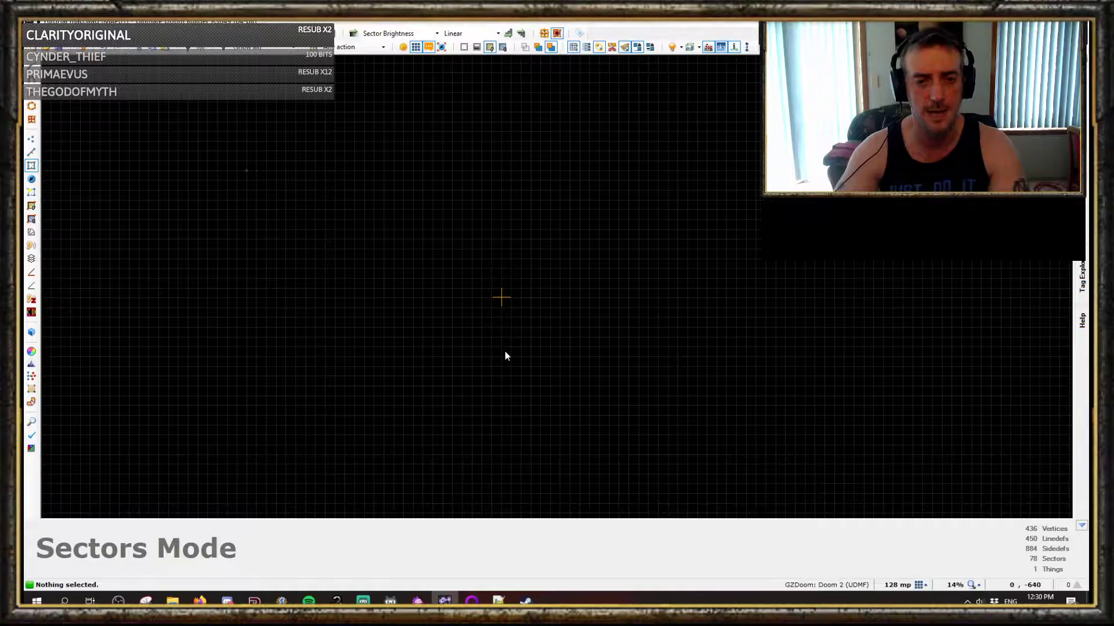
scroll(457, 322, "up", 1)
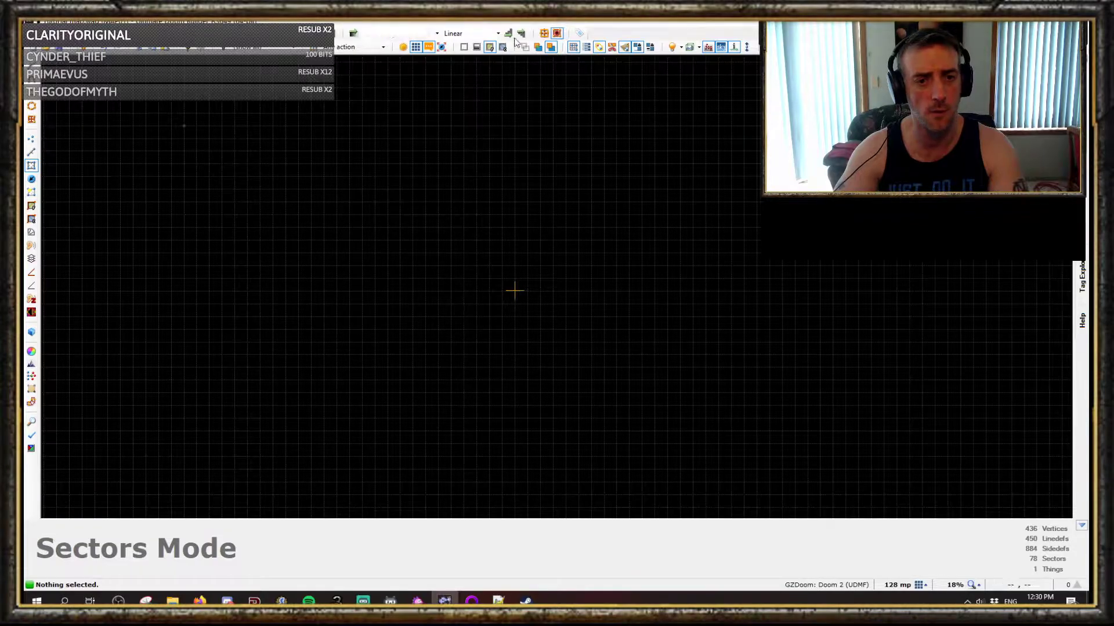
scroll(415, 338, "down", 1)
scroll(491, 327, "up", 1)
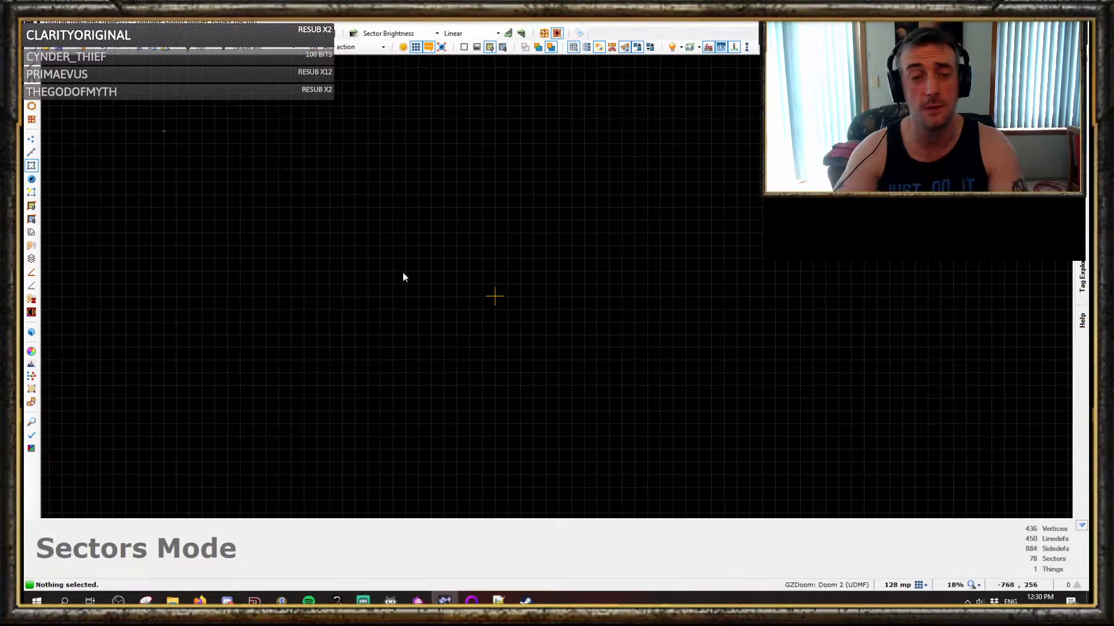
Draw a rectangular sector of 6144 by 5376 map units around the origin on a 256 mp grid.
middle_click_drag(393, 265, 459, 296)
key("d")
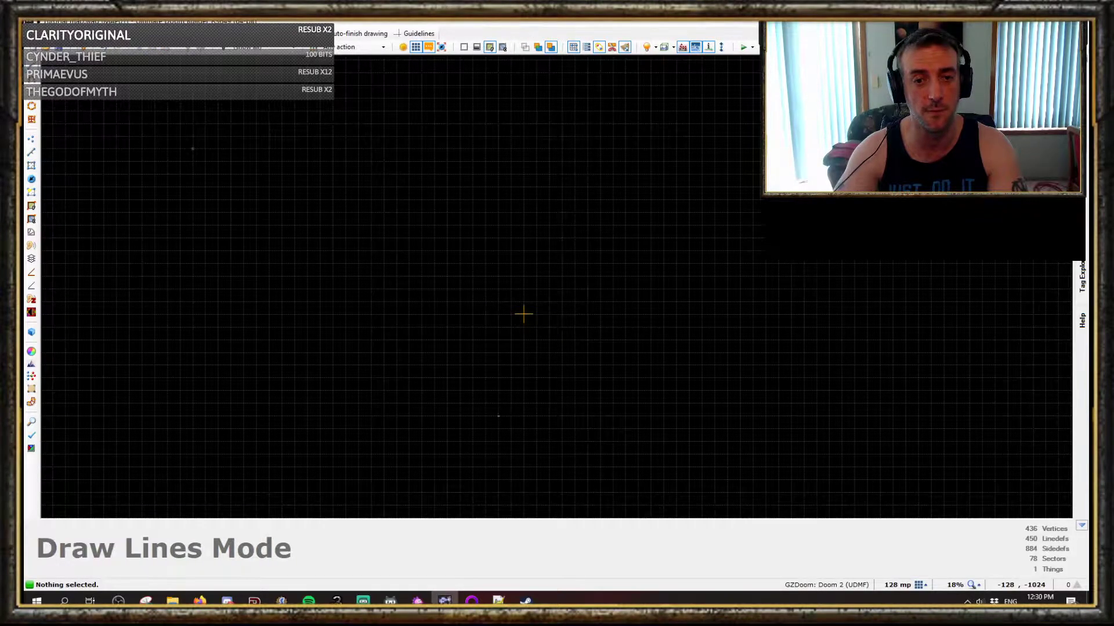
scroll(523, 313, "down", 1)
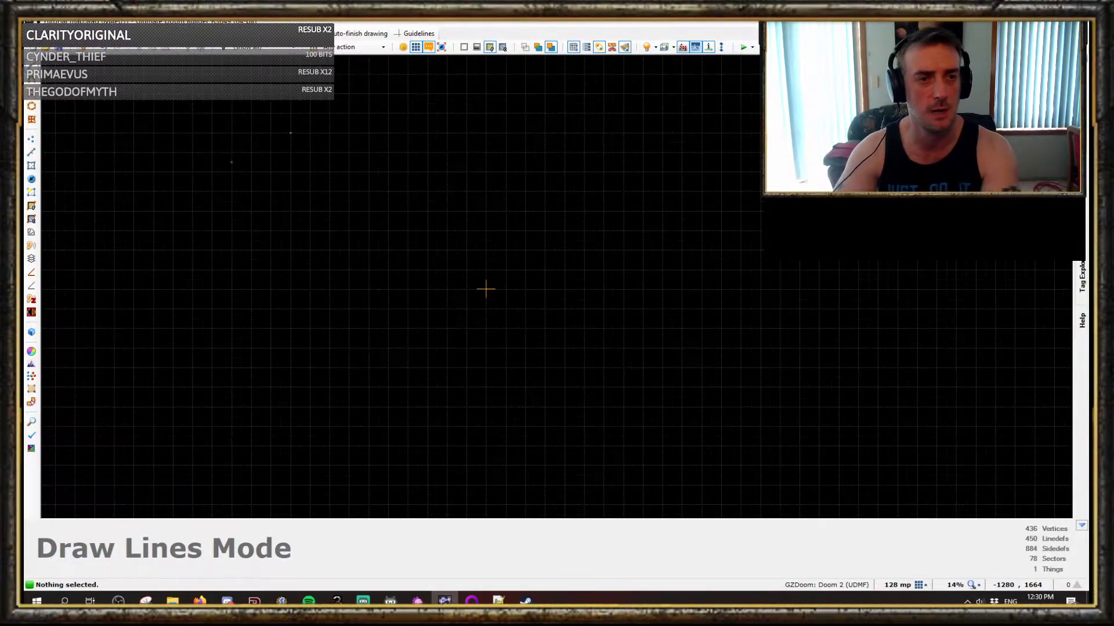
left_click(252, 133)
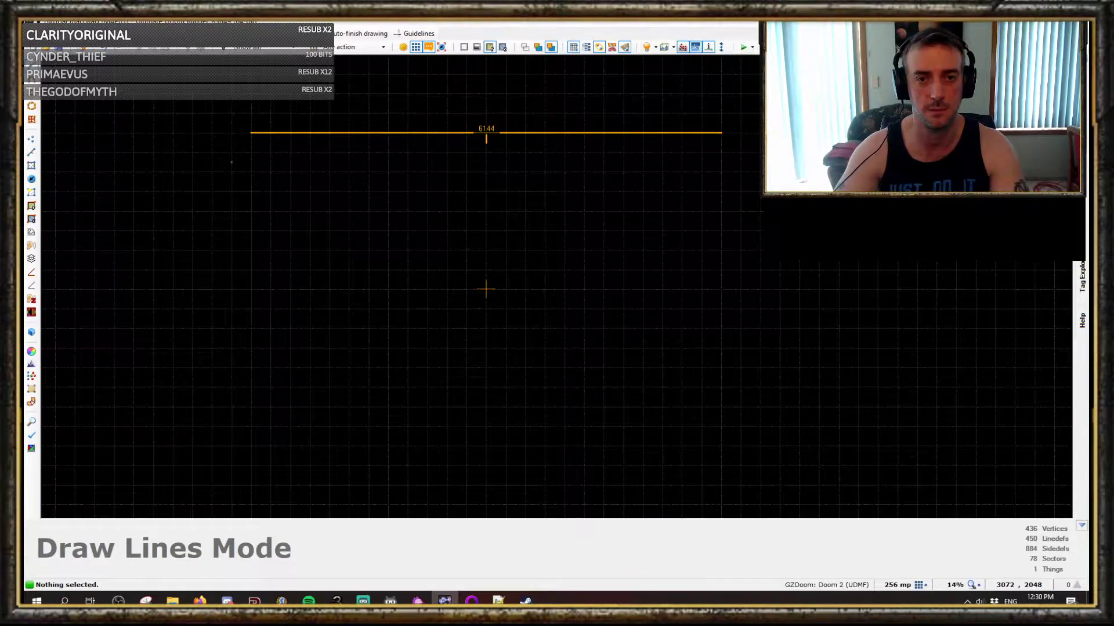
left_click(735, 419)
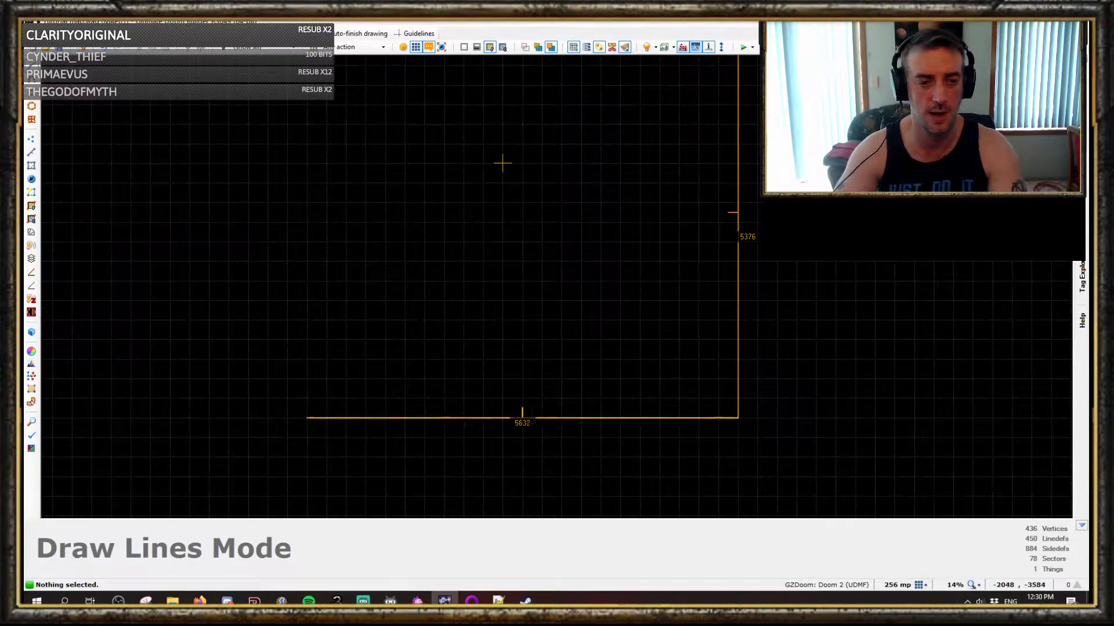
scroll(324, 435, "down", 1)
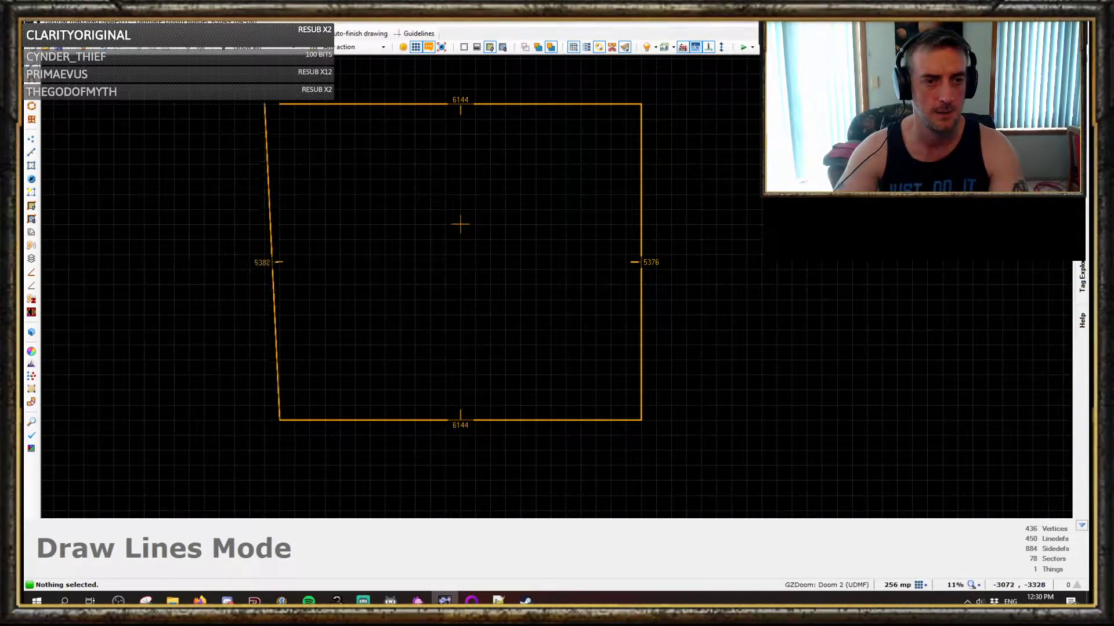
left_click(266, 104)
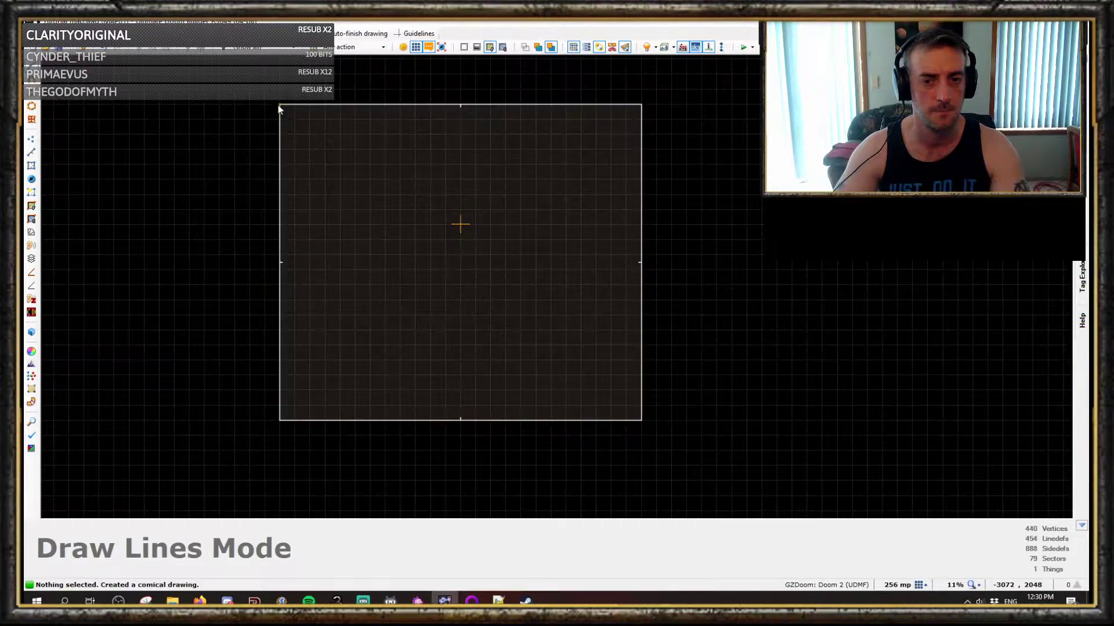
Move the new sector 256 units west and its south line 256 units further south, centring the sector on the origin.
left_click(522, 295)
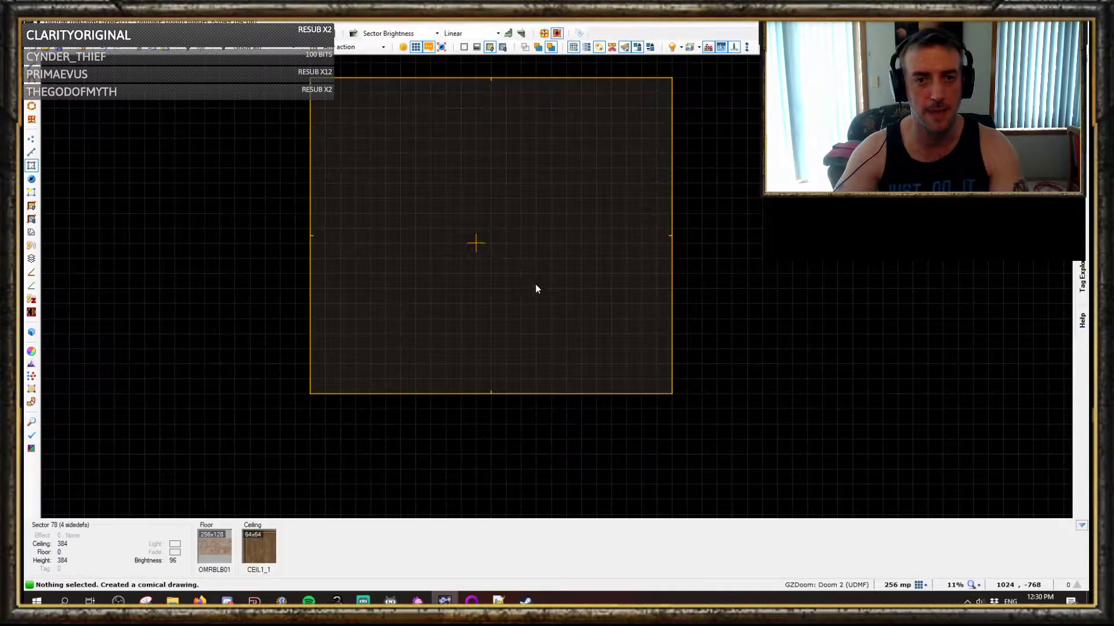
left_click_drag(535, 288, 520, 289)
key("l")
left_click_drag(558, 392, 559, 409)
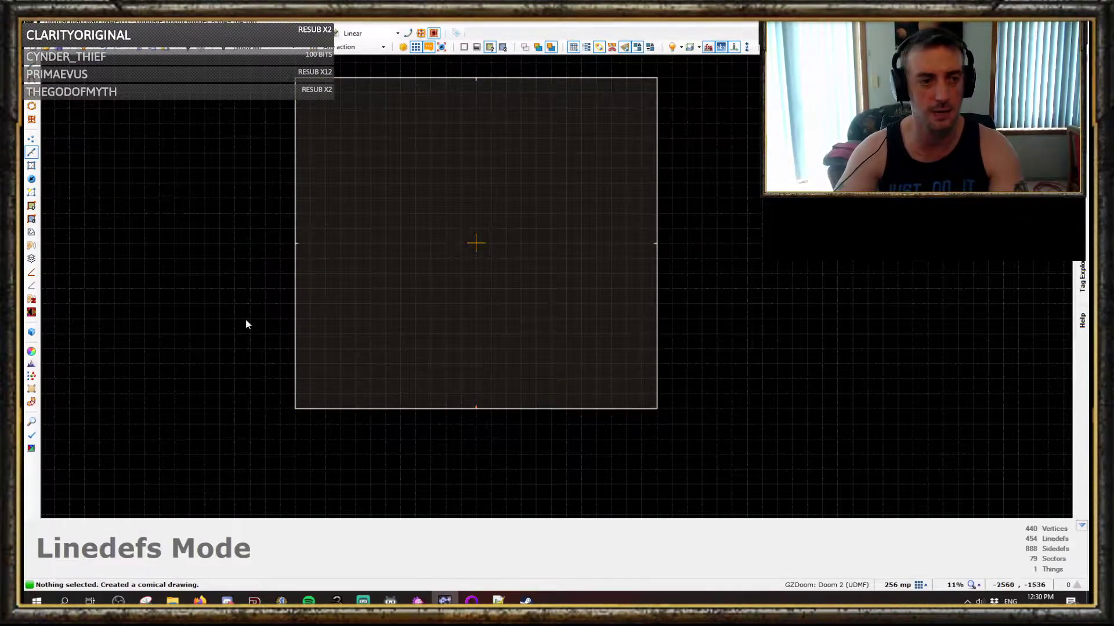
Switch to 3D Floor Mode and examine the green control sector area in the middle of the large sector.
left_click(32, 260)
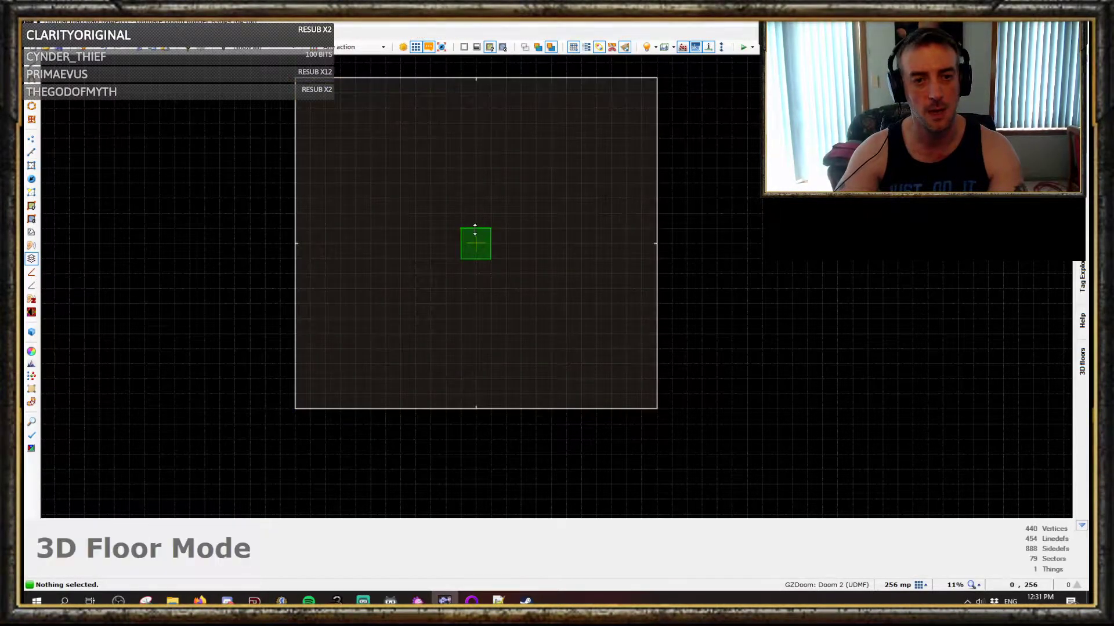
scroll(479, 247, "up", 5)
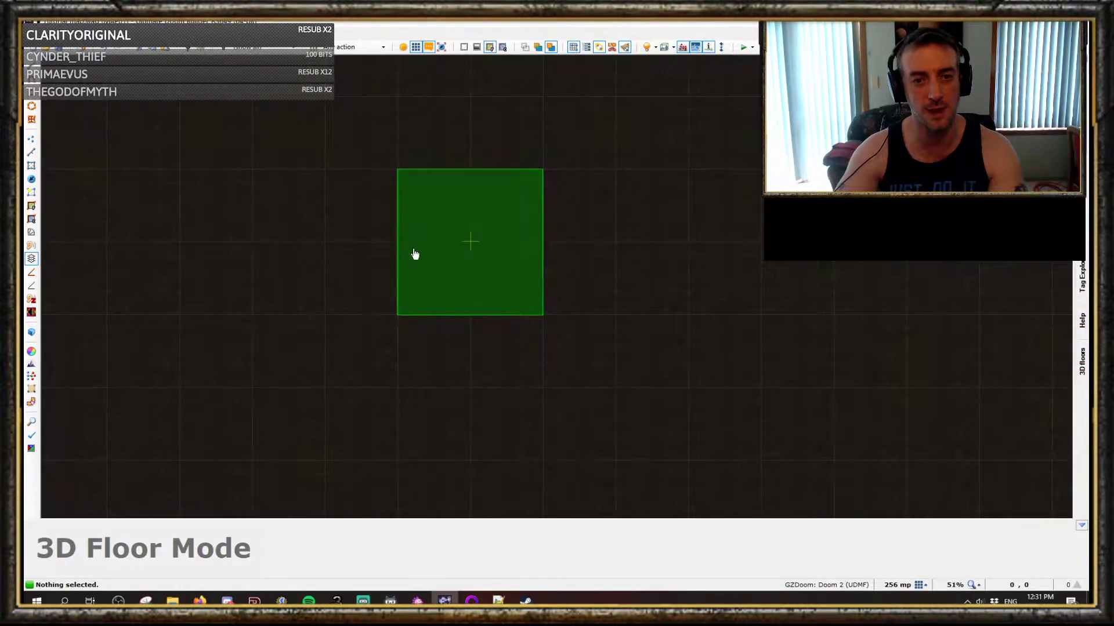
scroll(487, 252, "down", 5)
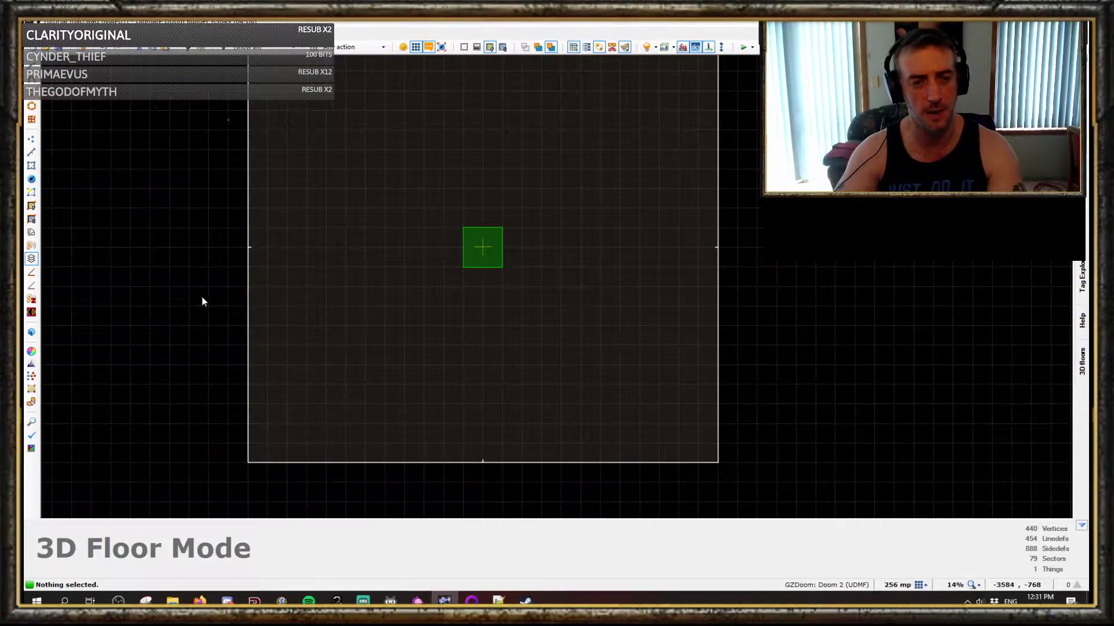
key("s")
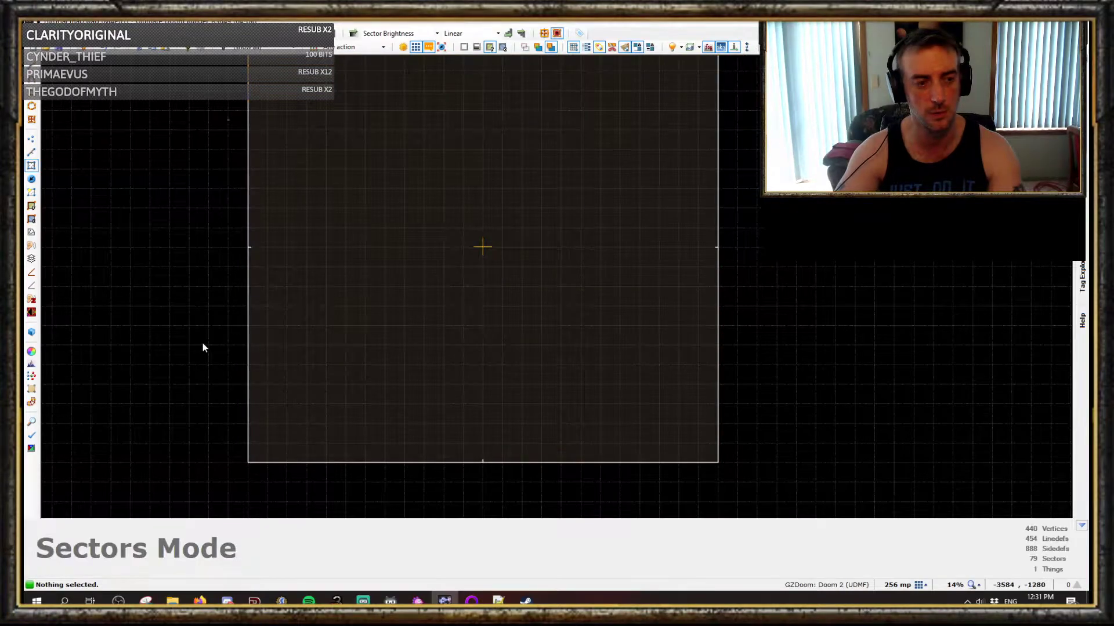
left_click(32, 259)
scroll(482, 259, "up", 3)
scroll(491, 242, "up", 2)
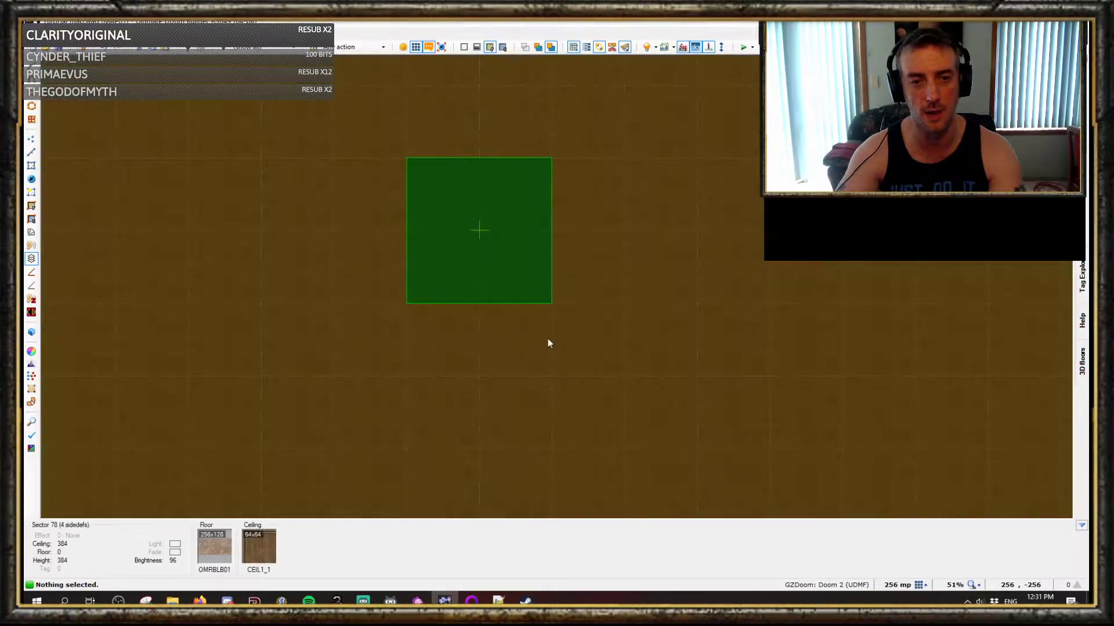
key("s")
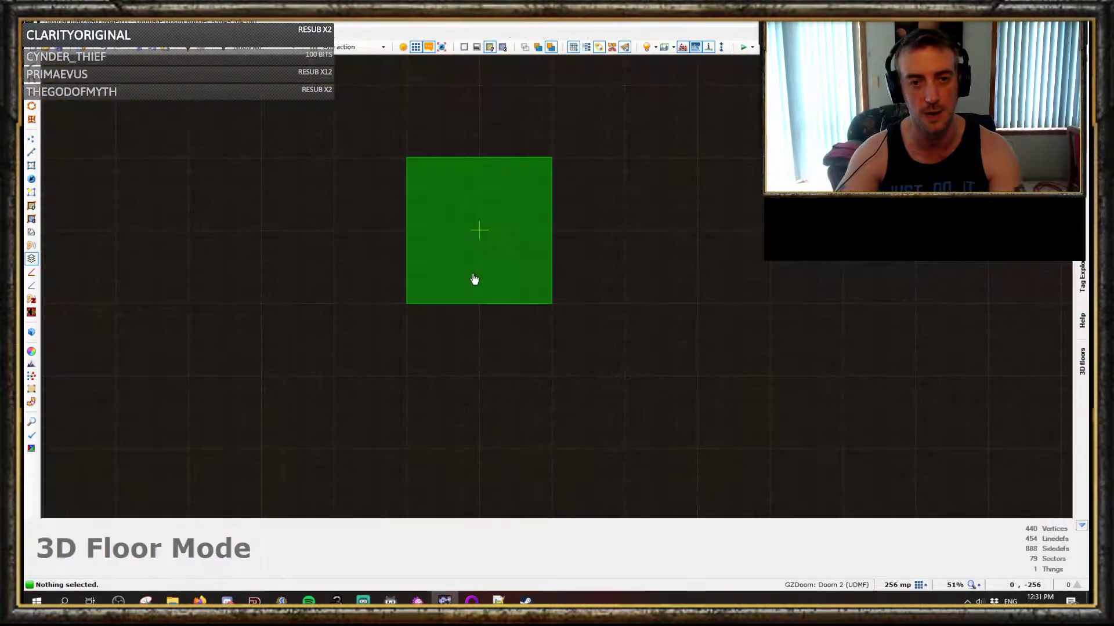
scroll(475, 264, "down", 6)
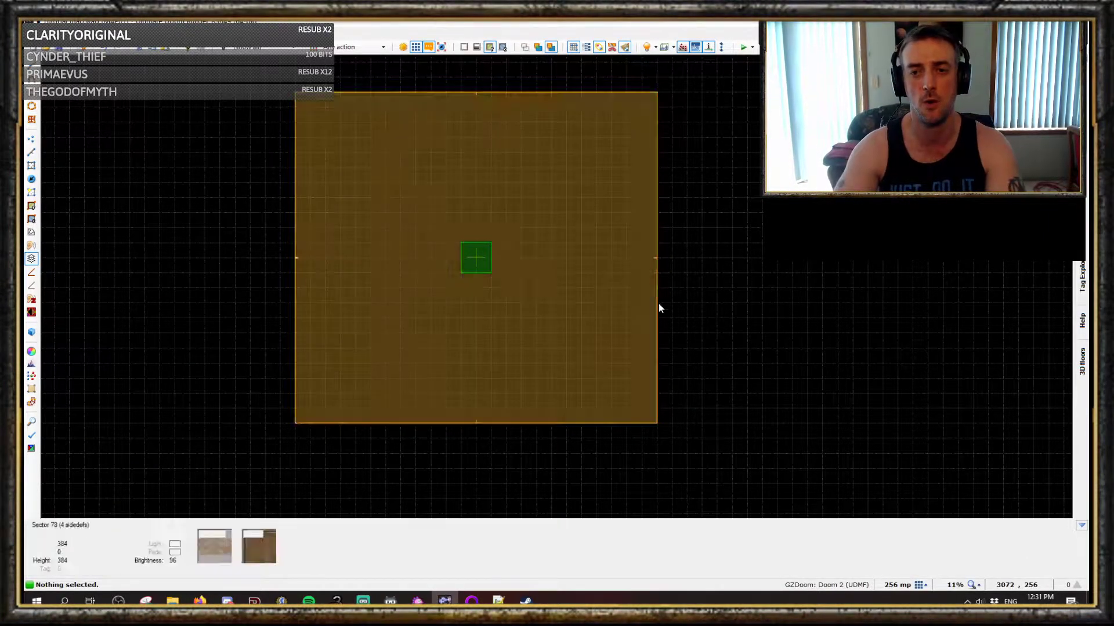
scroll(719, 238, "up", 1)
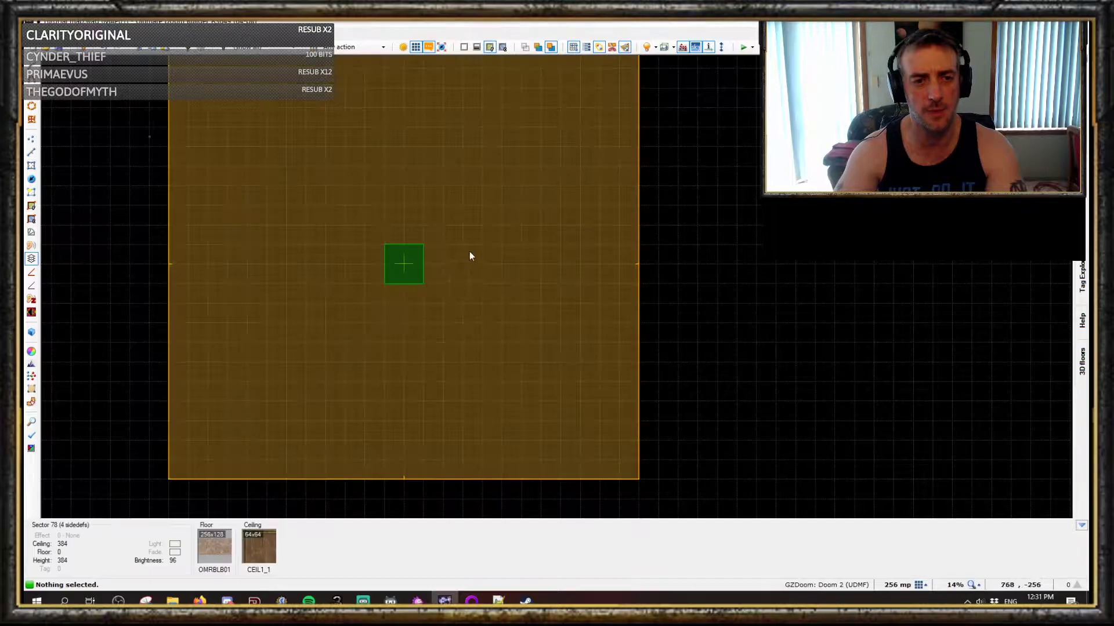
scroll(401, 264, "up", 5)
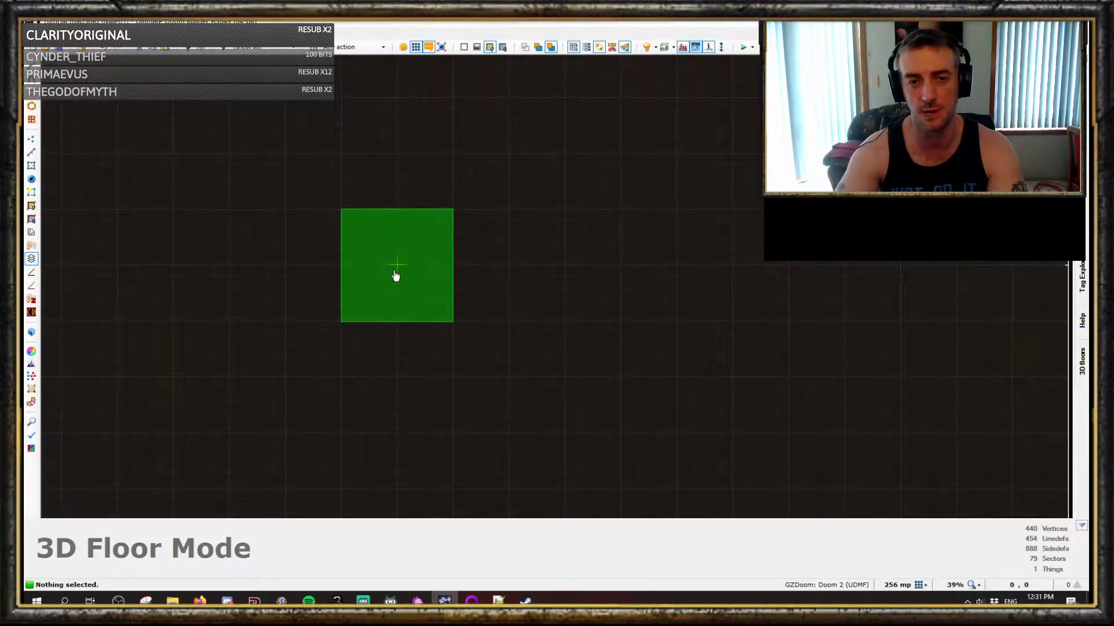
scroll(397, 274, "down", 3)
middle_click_drag(399, 275, 539, 245)
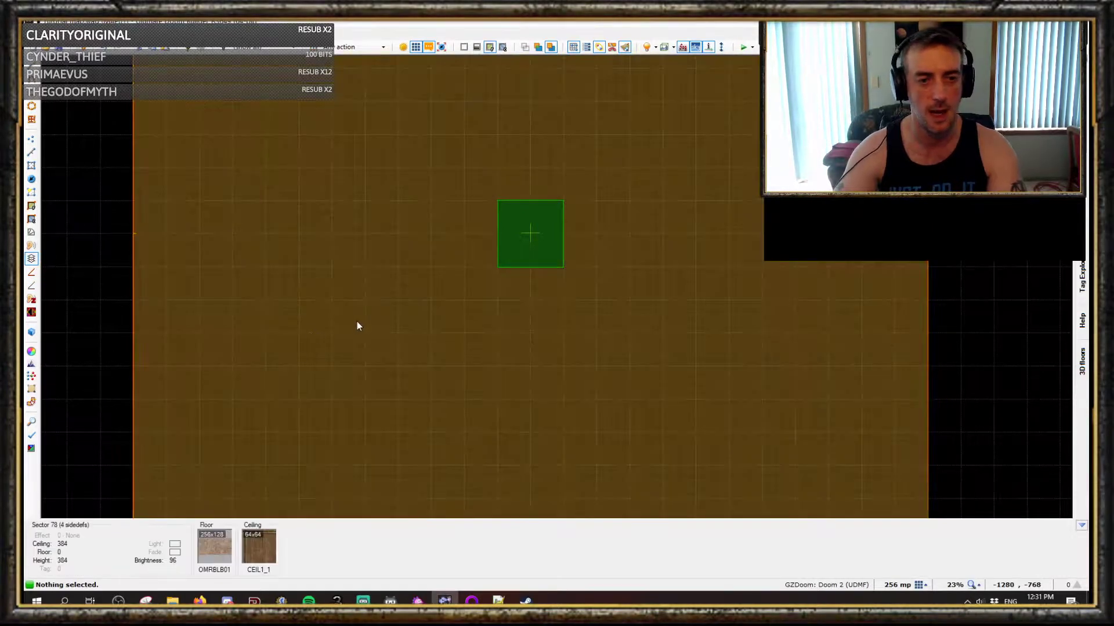
Try to add a 3D floor with the default textures and heights to the large sector.
right_click(357, 321)
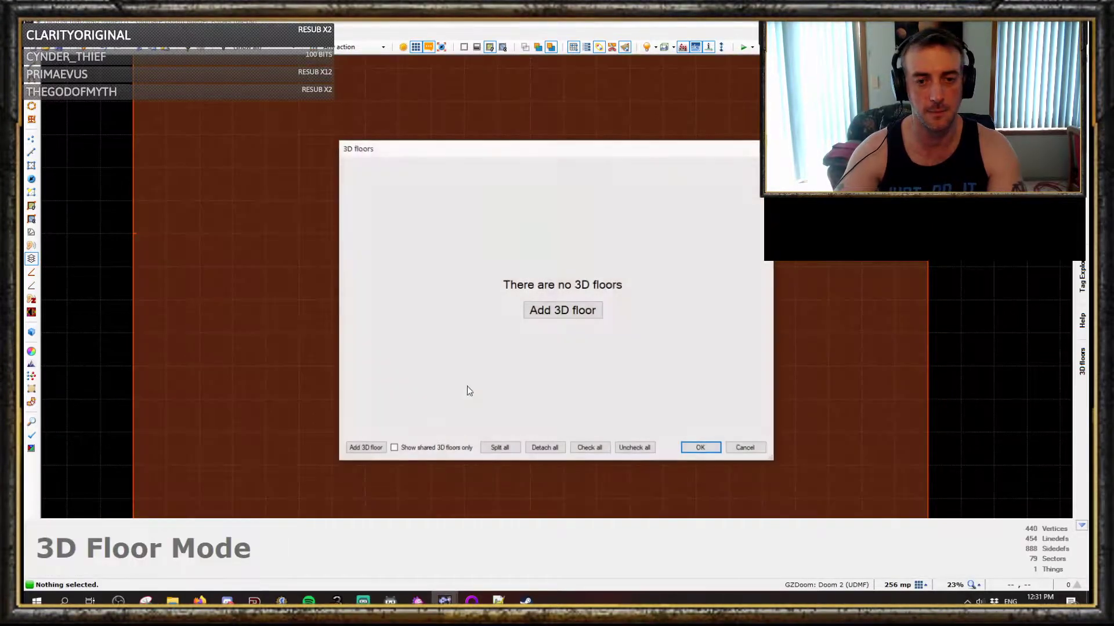
left_click(574, 312)
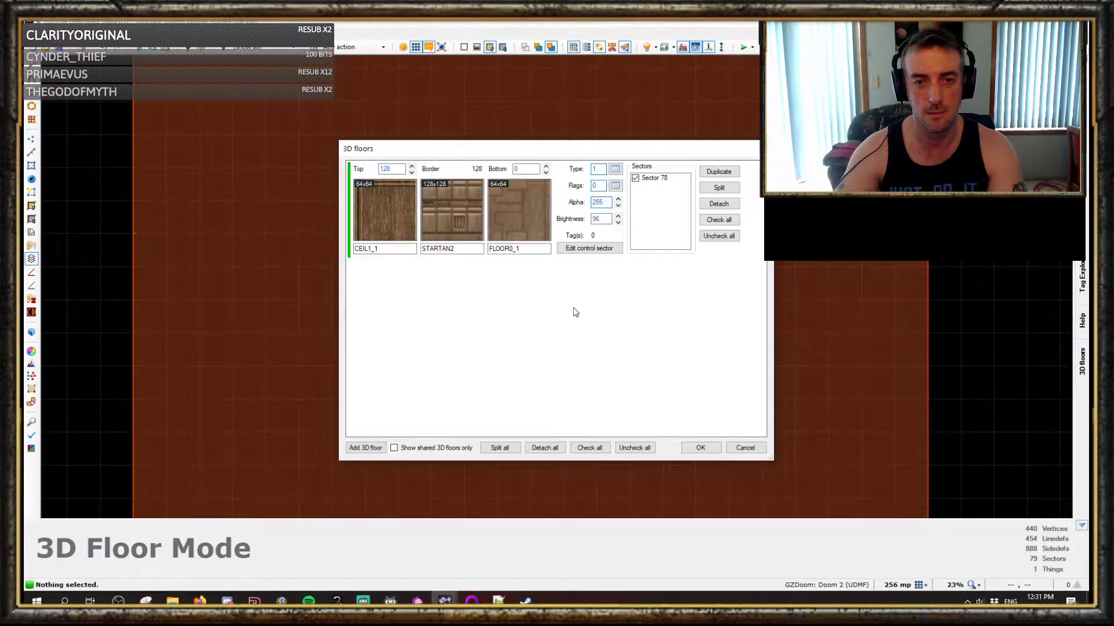
left_click(700, 448)
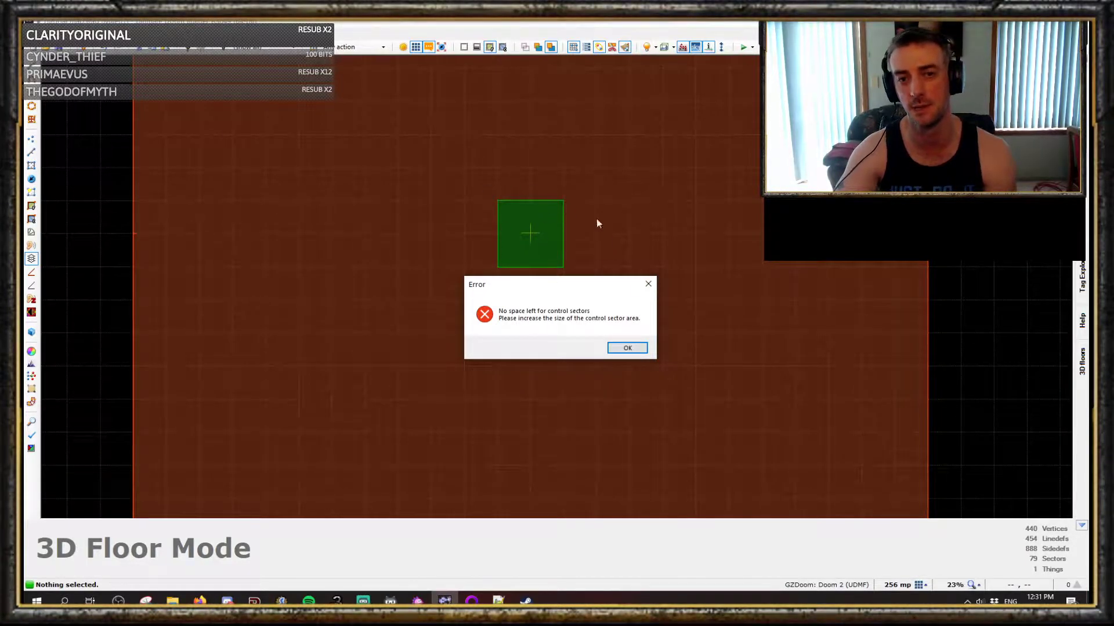
left_click(648, 284)
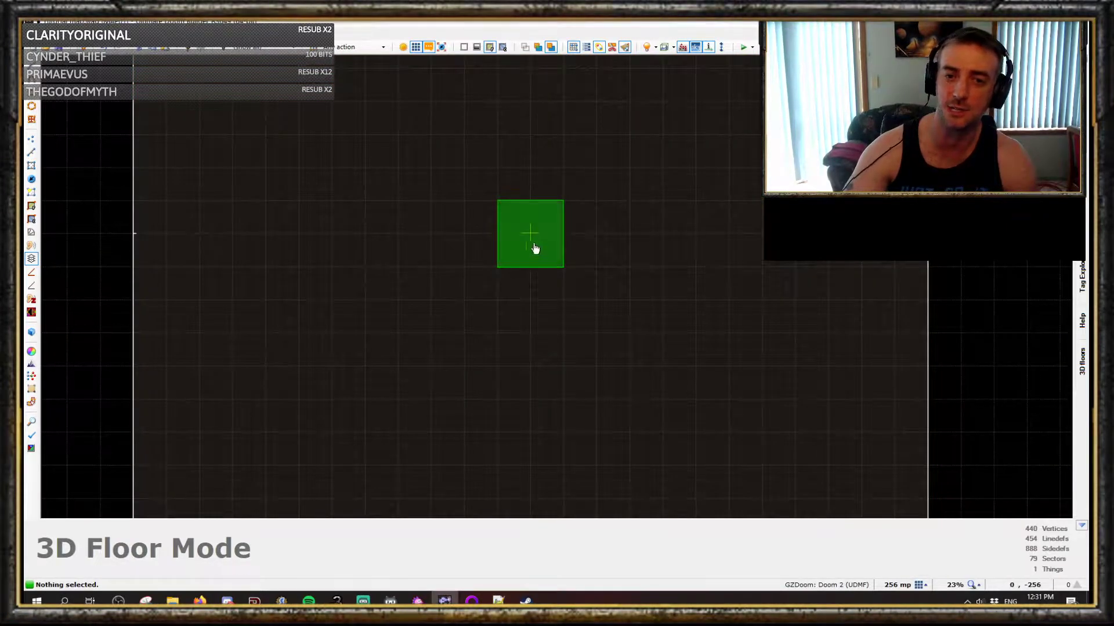
Move the green control sector area out of the large sector into the empty space east of it.
scroll(535, 248, "down", 5)
scroll(537, 235, "up", 1)
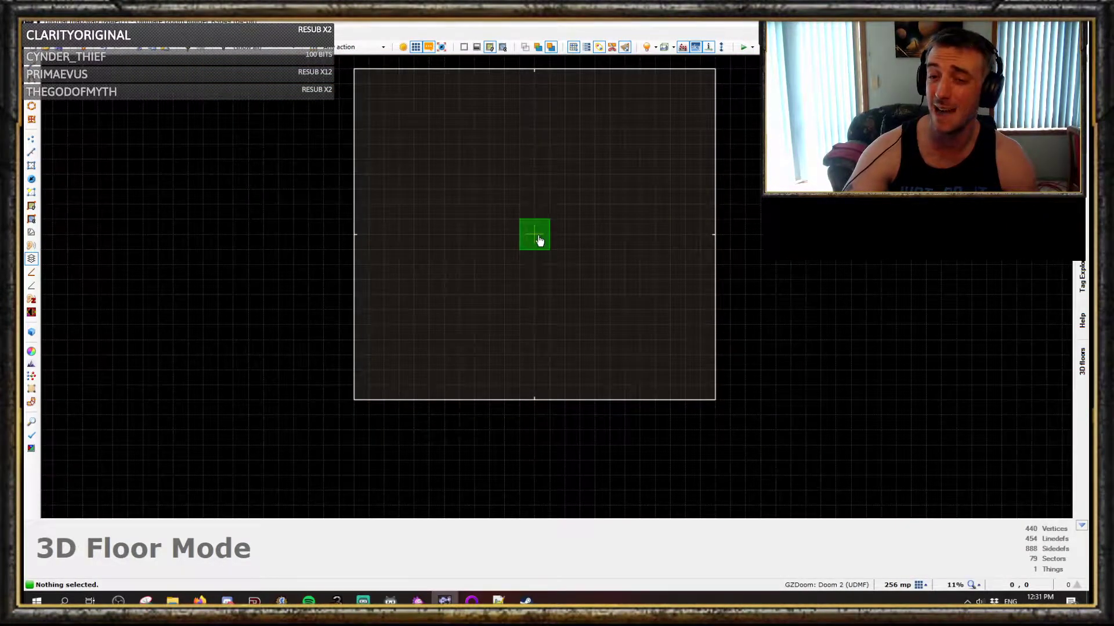
scroll(538, 240, "up", 1)
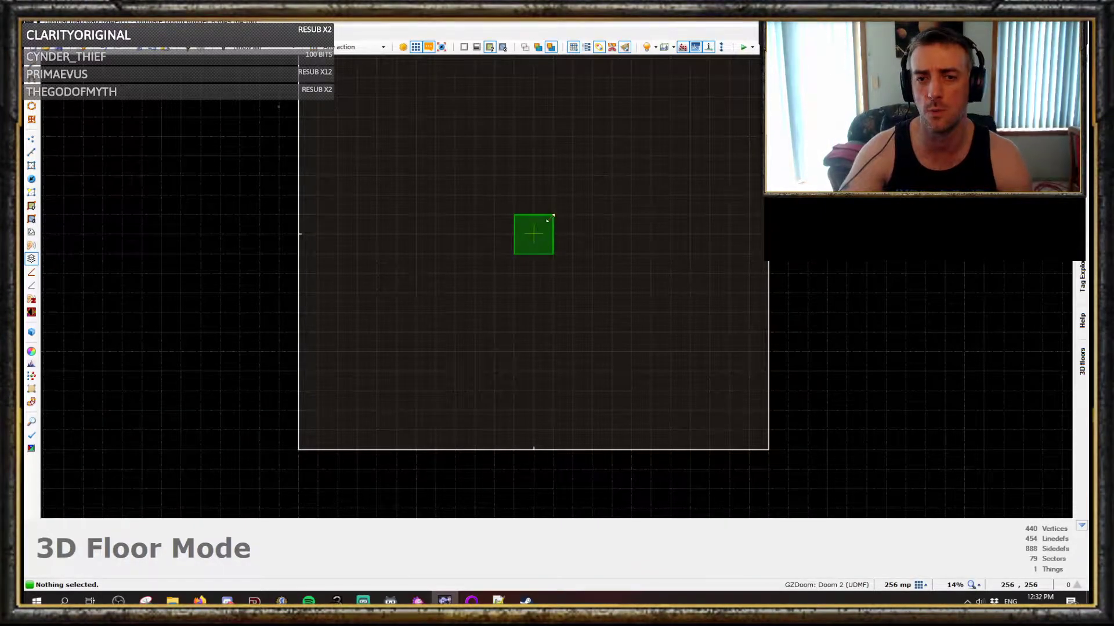
scroll(539, 238, "up", 1)
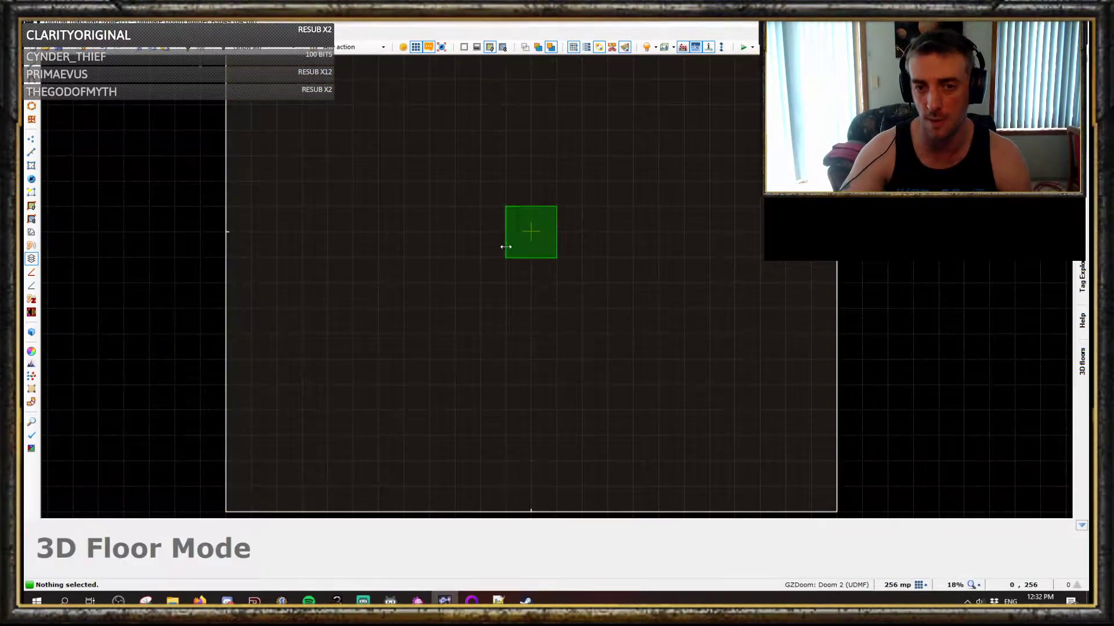
scroll(545, 244, "up", 3)
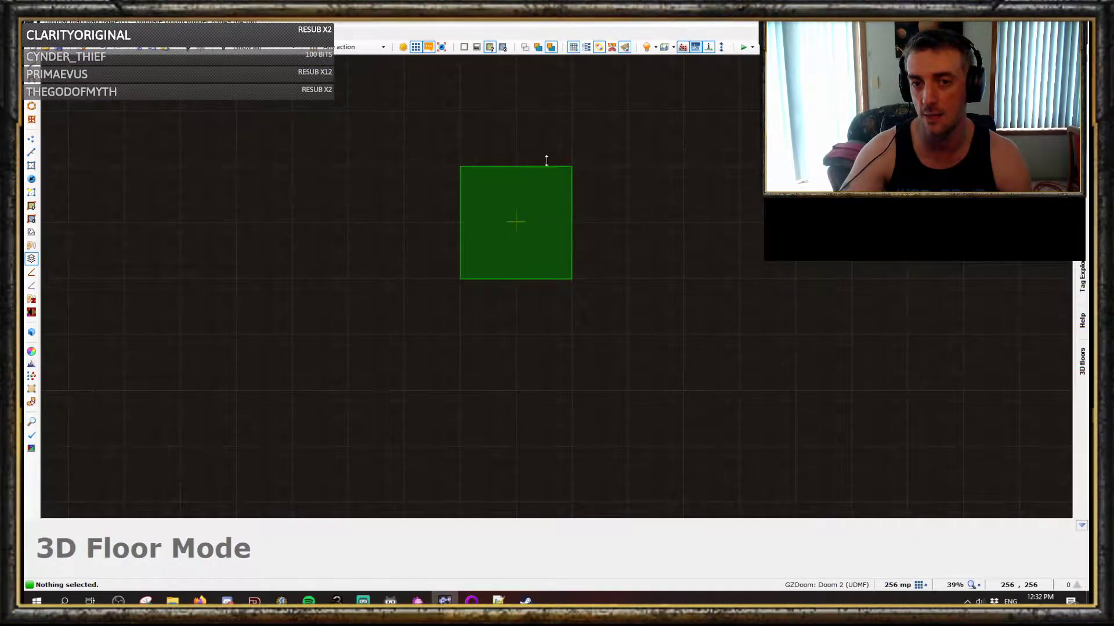
scroll(518, 222, "down", 1)
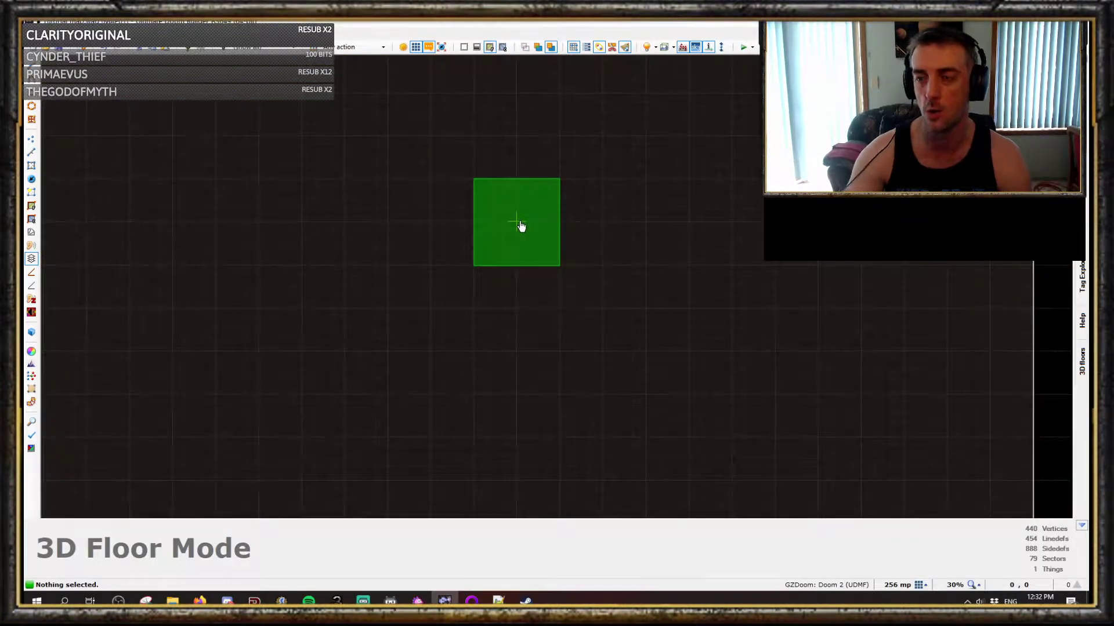
scroll(521, 227, "down", 2)
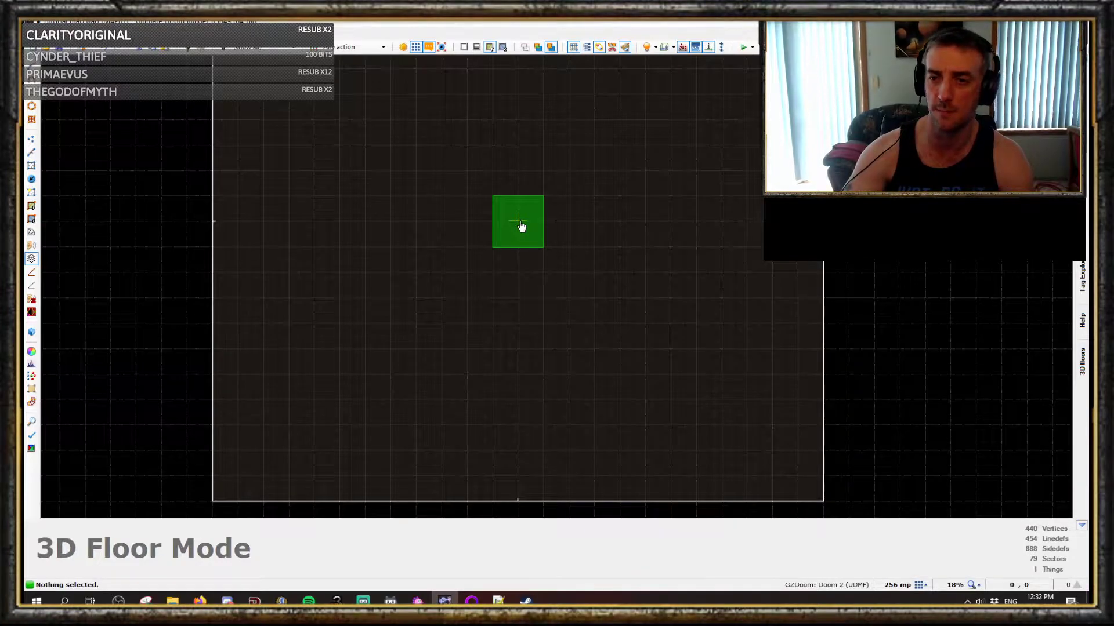
left_click_drag(520, 226, 933, 244)
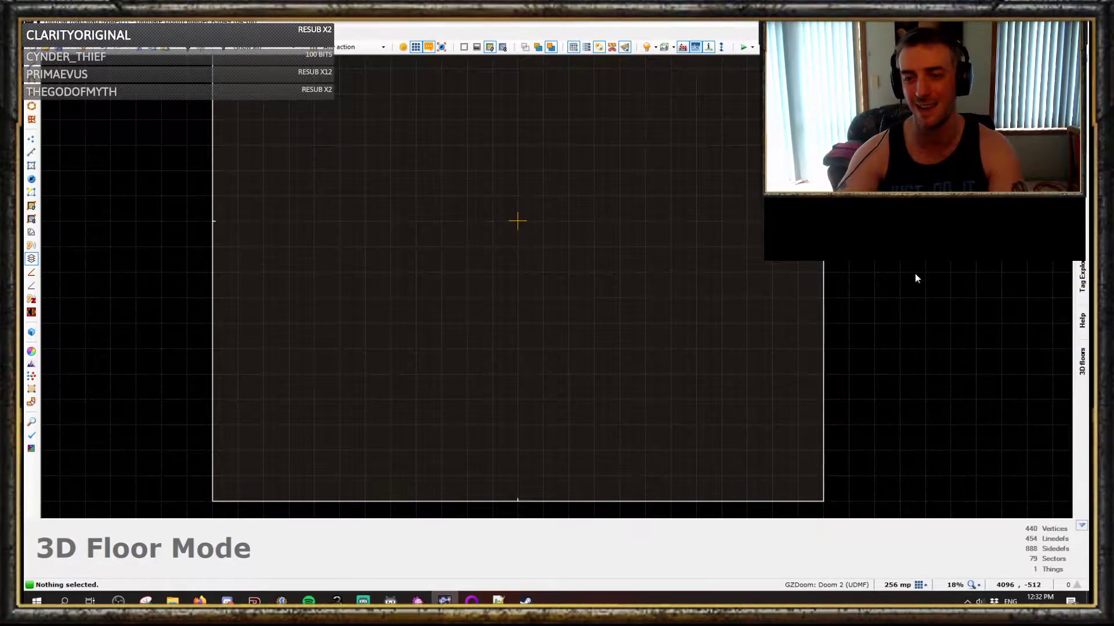
Enlarge the control sector area to about ten by seven cells of the 256 mp grid.
key("space")
key("space")
left_click_drag(559, 235, 485, 229)
scroll(427, 240, "down", 3)
scroll(313, 243, "up", 4)
left_click_drag(725, 182, 905, 370)
scroll(878, 397, "down", 6)
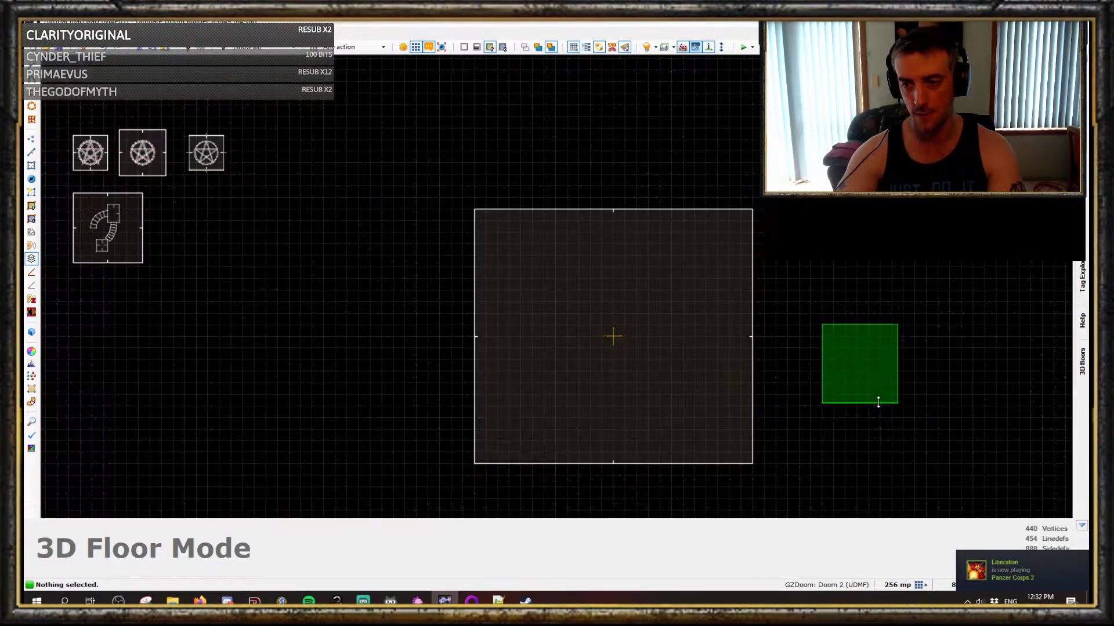
middle_click_drag(878, 398, 594, 266)
scroll(595, 261, "up", 4)
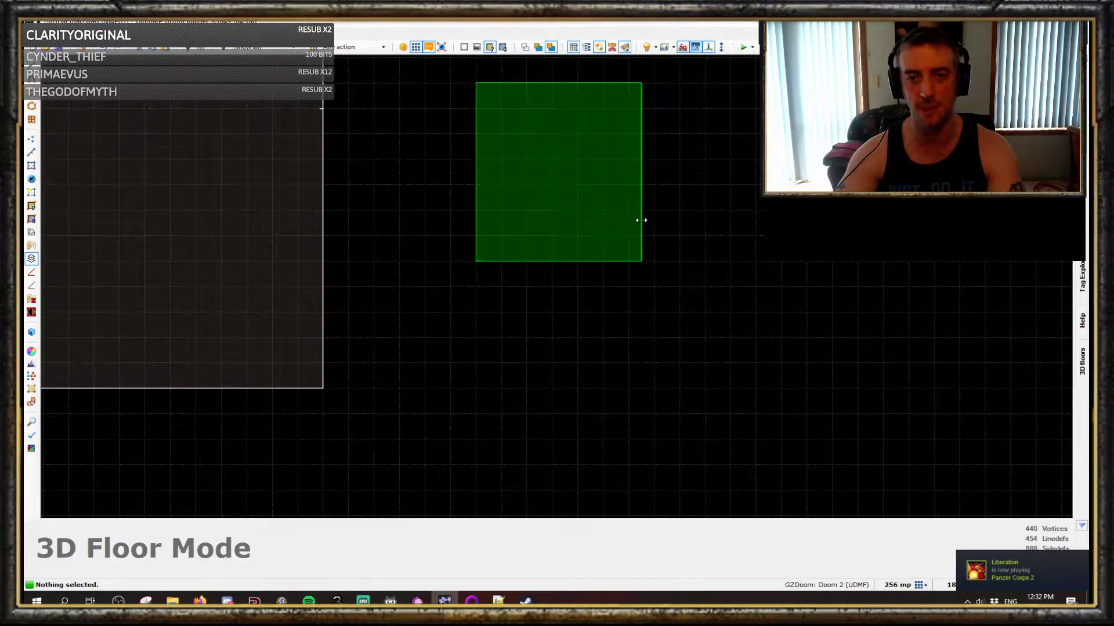
left_click_drag(641, 220, 728, 211)
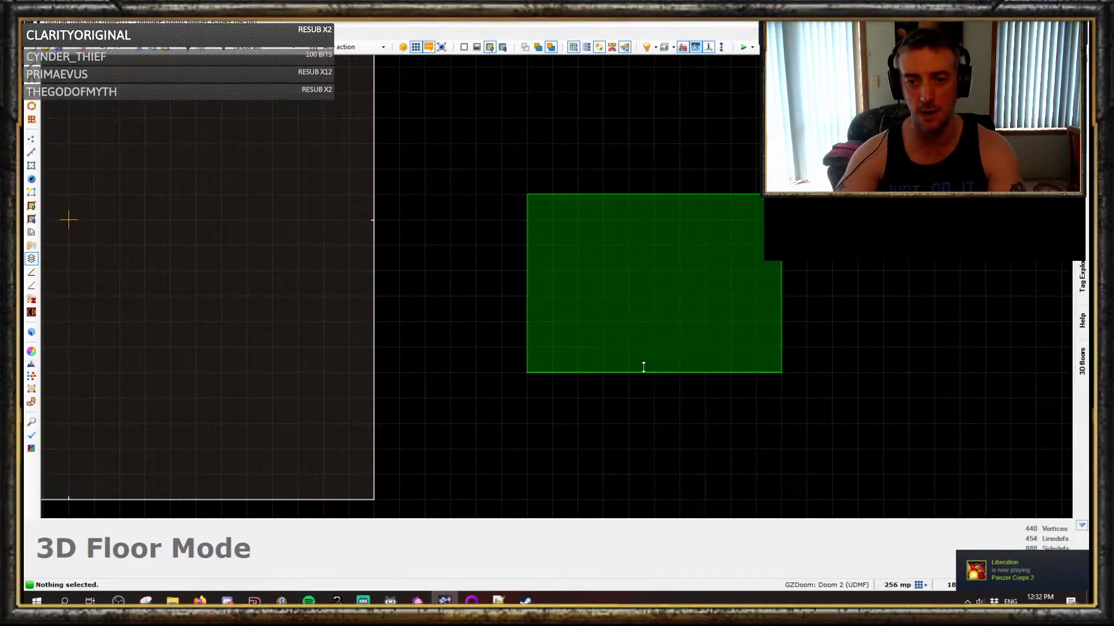
Reposition the control sector area around the map, leaving it about seven grid cells east of the large sector.
scroll(643, 365, "down", 5)
scroll(645, 360, "up", 2)
left_click_drag(659, 329, 764, 169)
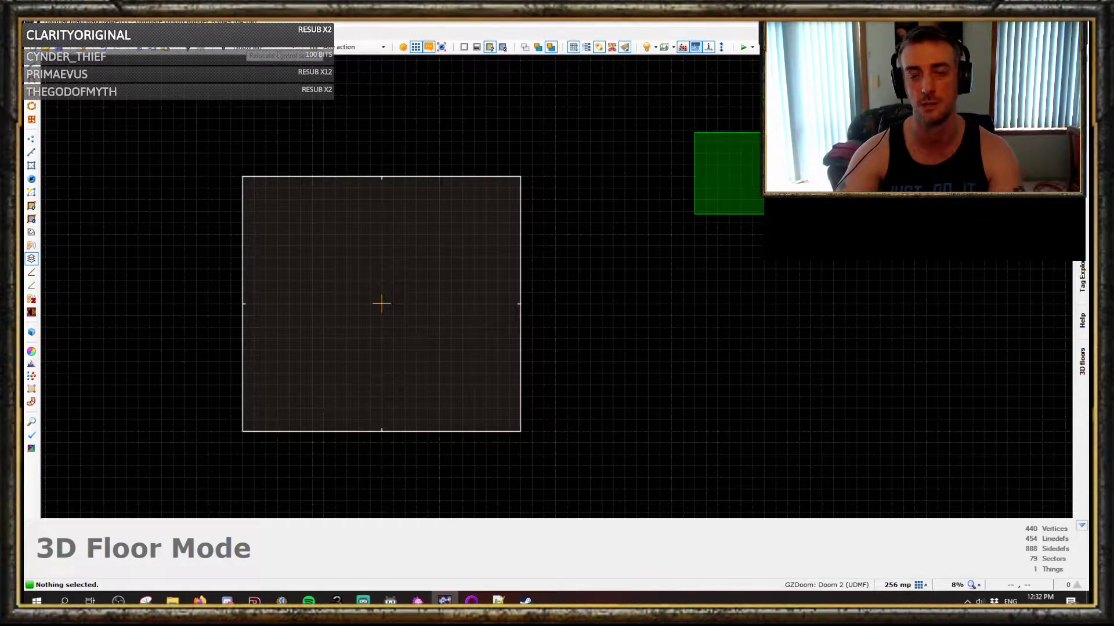
left_click_drag(741, 195, 641, 188)
scroll(708, 364, "down", 5)
scroll(662, 197, "up", 4)
left_click_drag(583, 148, 1011, 140)
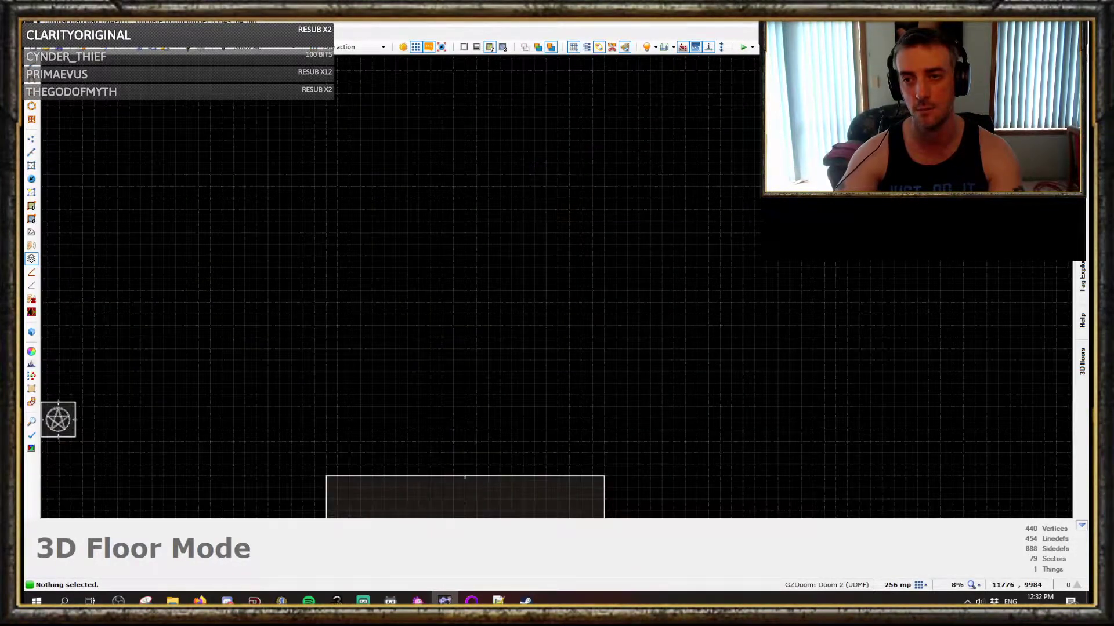
scroll(973, 168, "down", 5)
scroll(950, 262, "up", 3)
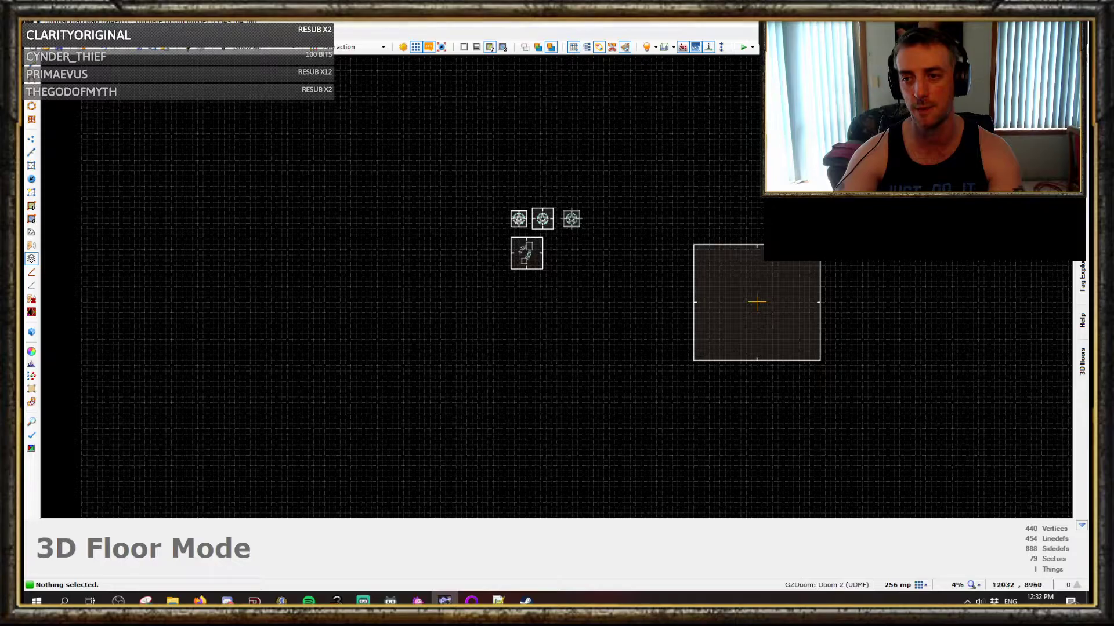
scroll(887, 315, "up", 6)
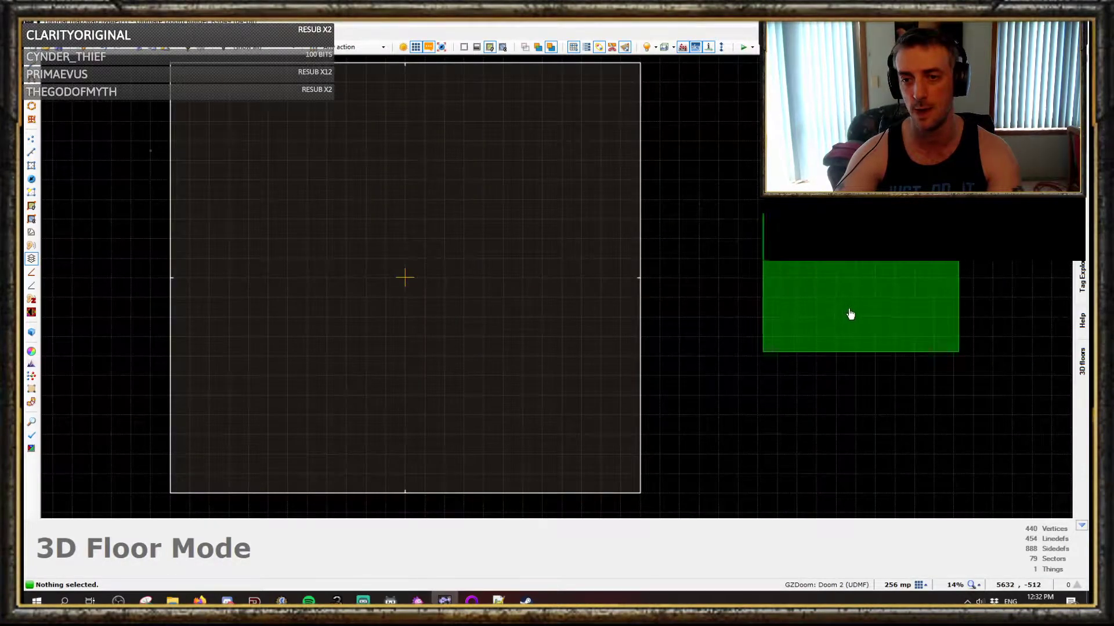
left_click_drag(853, 320, 864, 321)
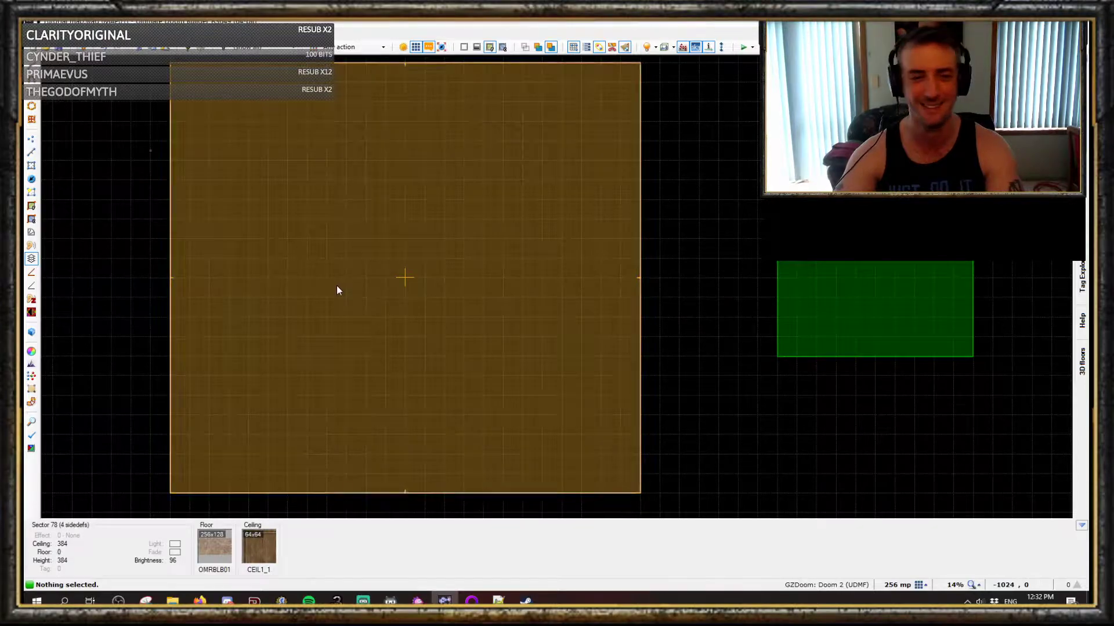
Draw a 24-sided ellipse sector of 512 by 512 map units centred on the origin.
middle_click_drag(381, 298, 516, 239)
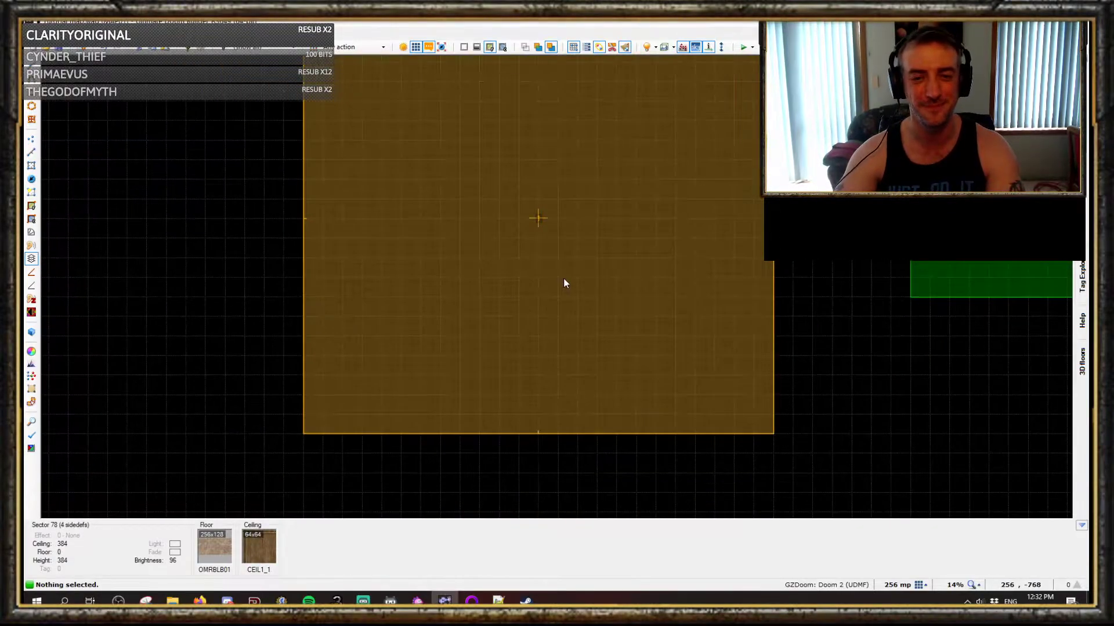
middle_click_drag(569, 214, 564, 277)
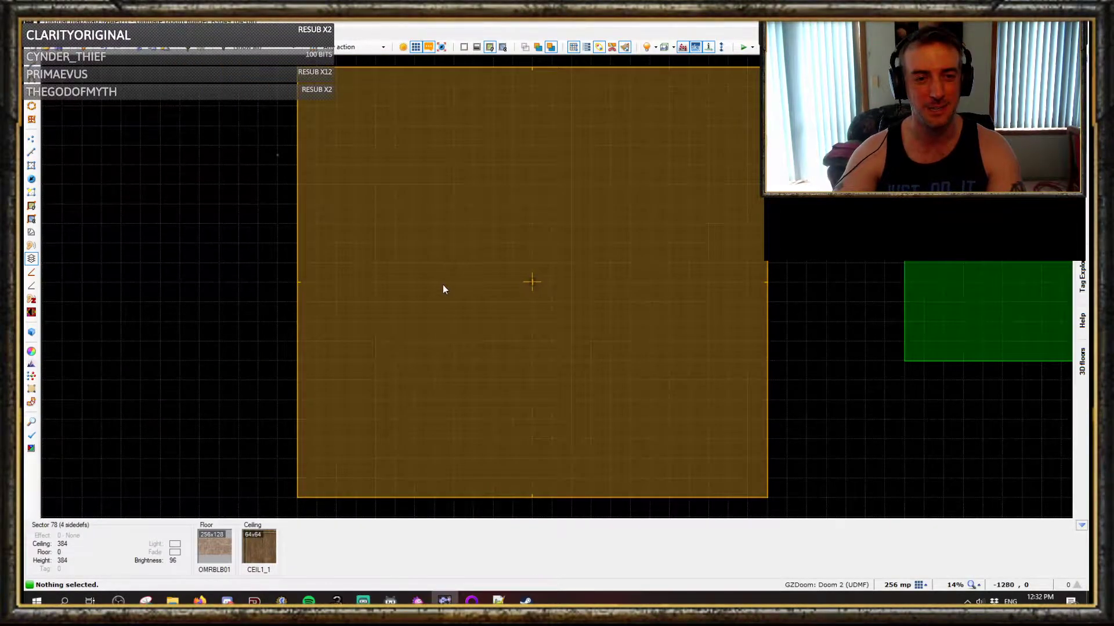
left_click(715, 312)
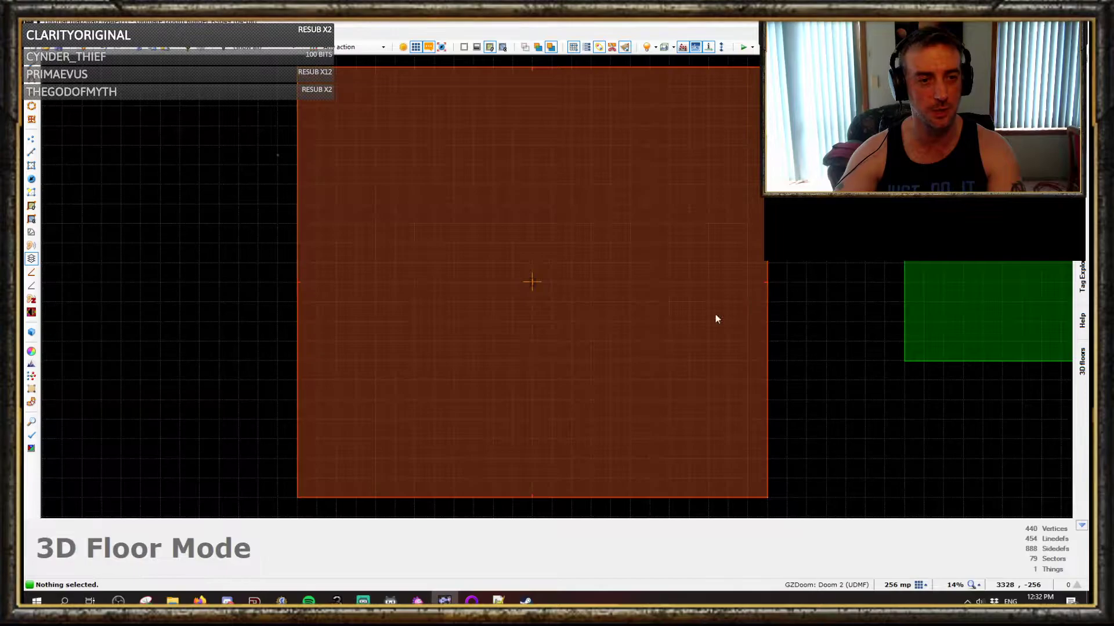
scroll(554, 287, "up", 5)
key("ctrl+alt+shift+d")
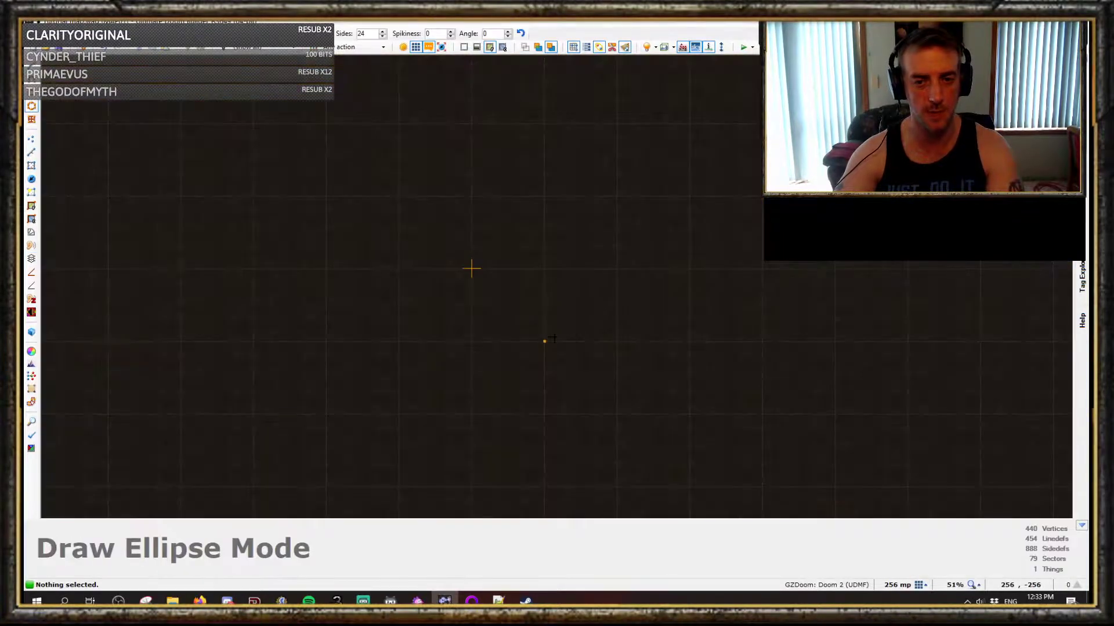
left_click_drag(554, 337, 398, 205)
scroll(398, 200, "down", 3)
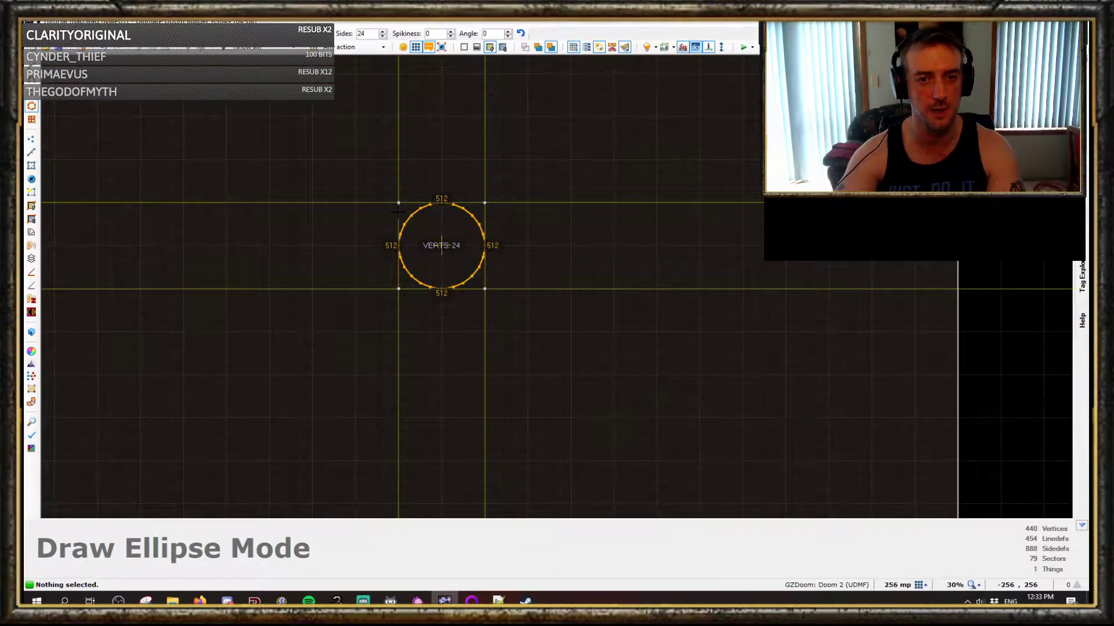
left_click(398, 213)
middle_click_drag(430, 256, 601, 323)
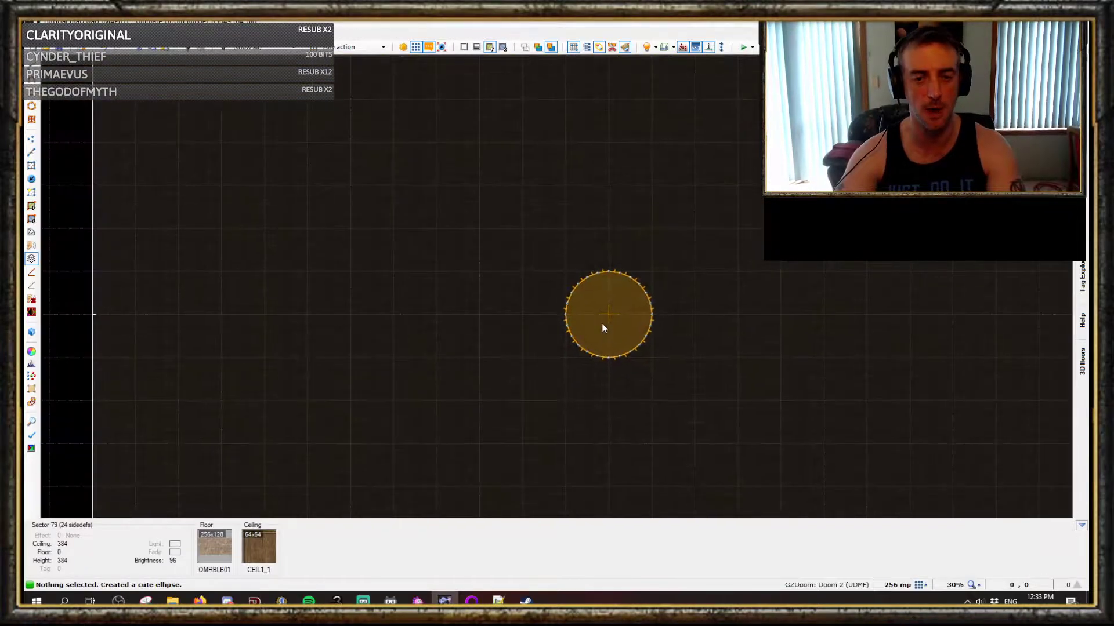
Draw a concentric 24-sided ellipse of 1536 by 1536 map units around the small circle.
scroll(602, 324, "down", 1)
scroll(601, 324, "down", 4)
scroll(669, 355, "up", 1)
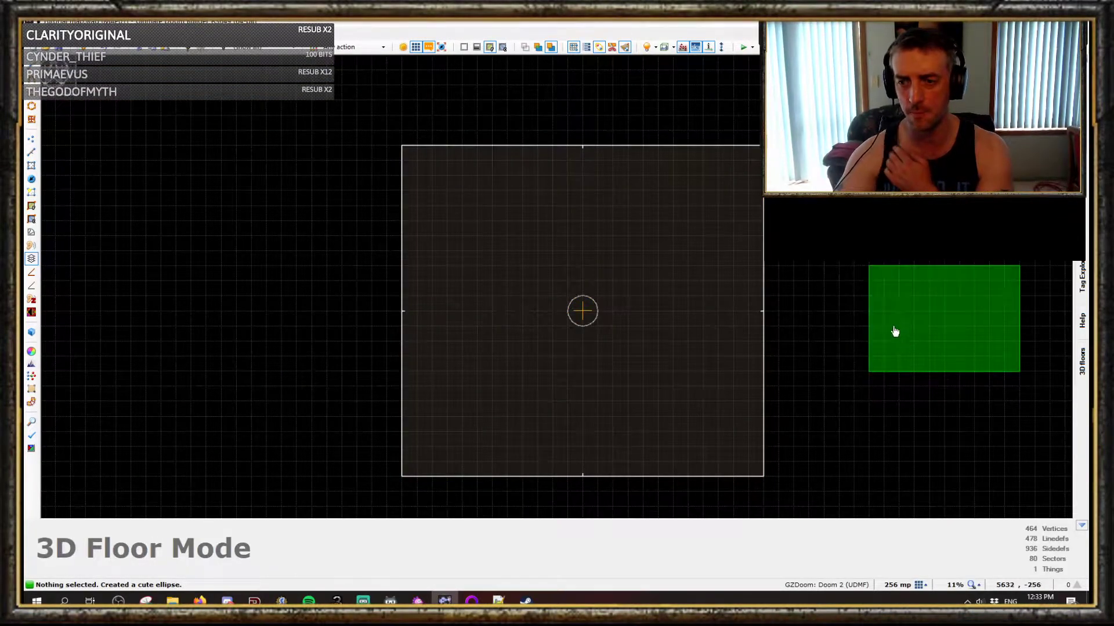
scroll(604, 318, "up", 2)
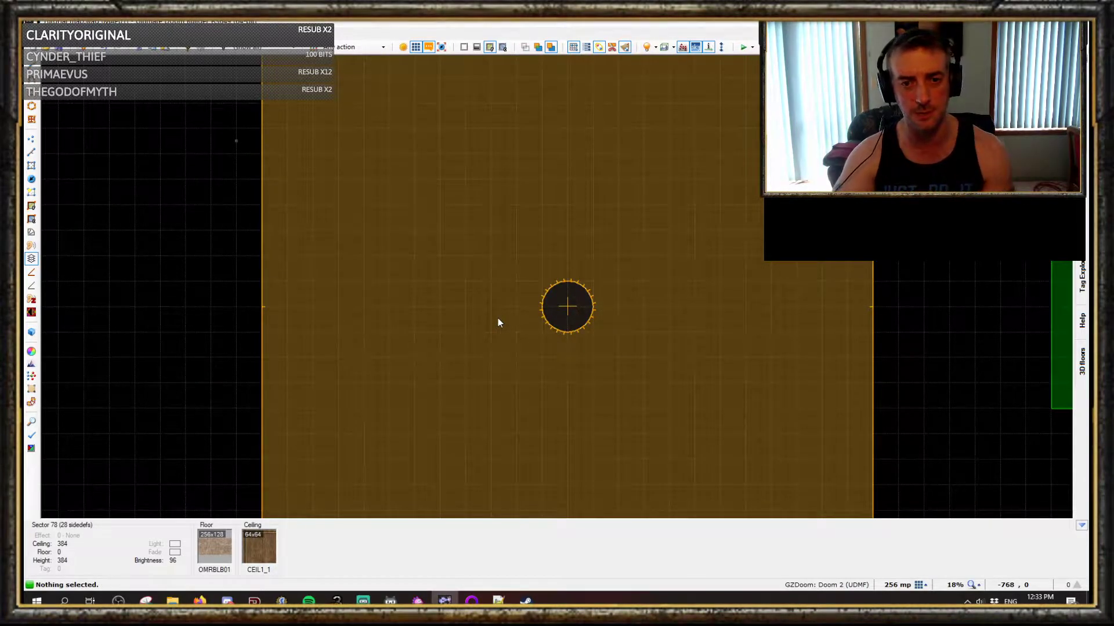
scroll(497, 319, "up", 1)
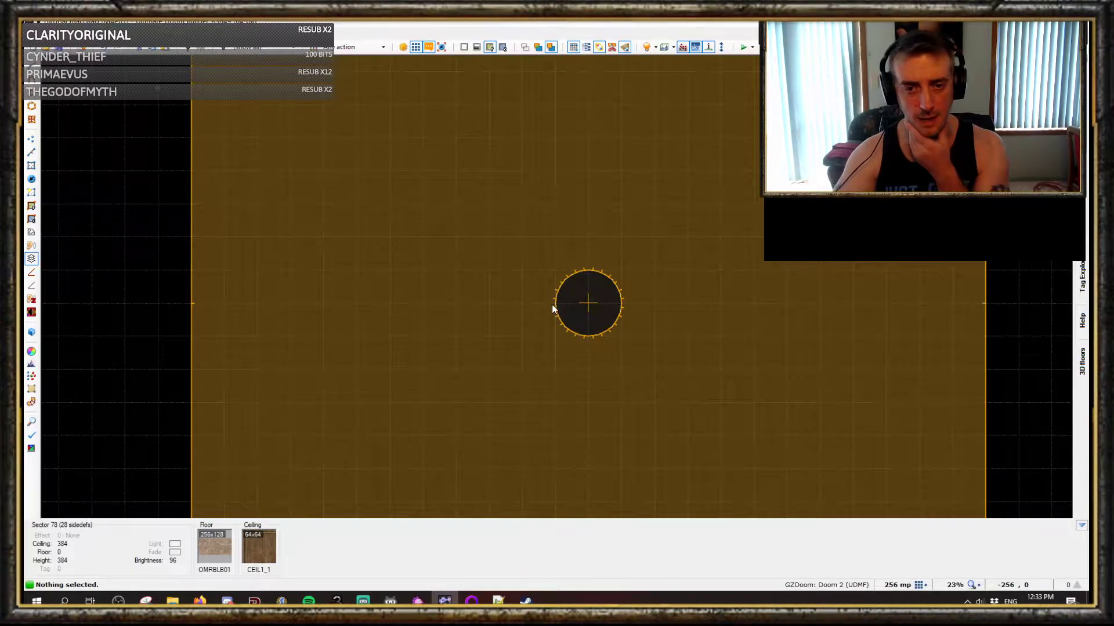
scroll(551, 304, "up", 2)
scroll(604, 277, "up", 1)
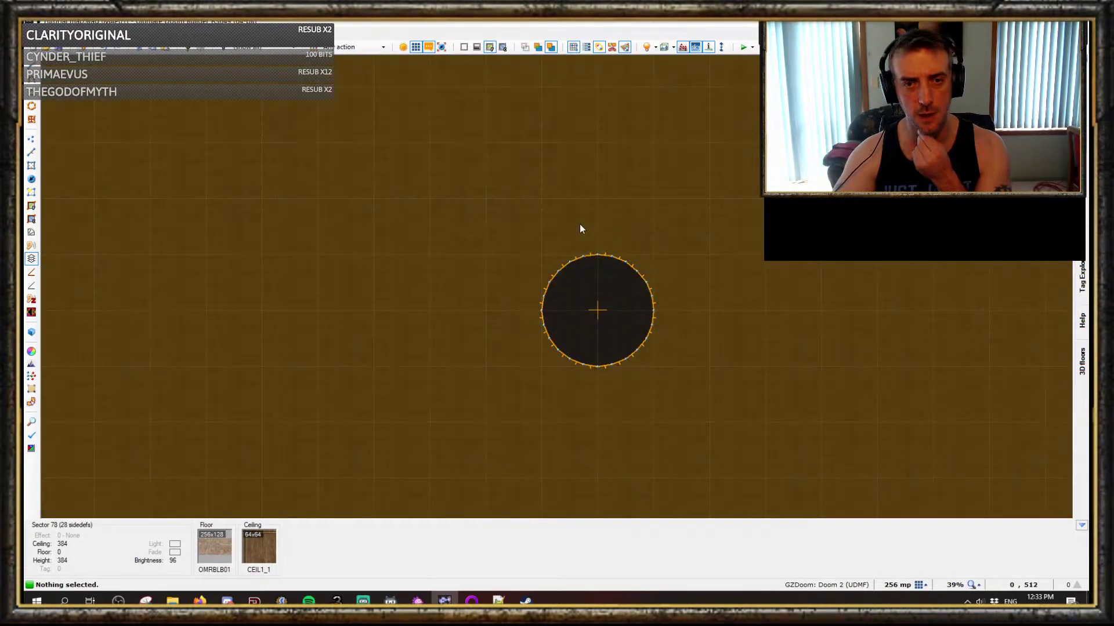
key("alt+shift+d")
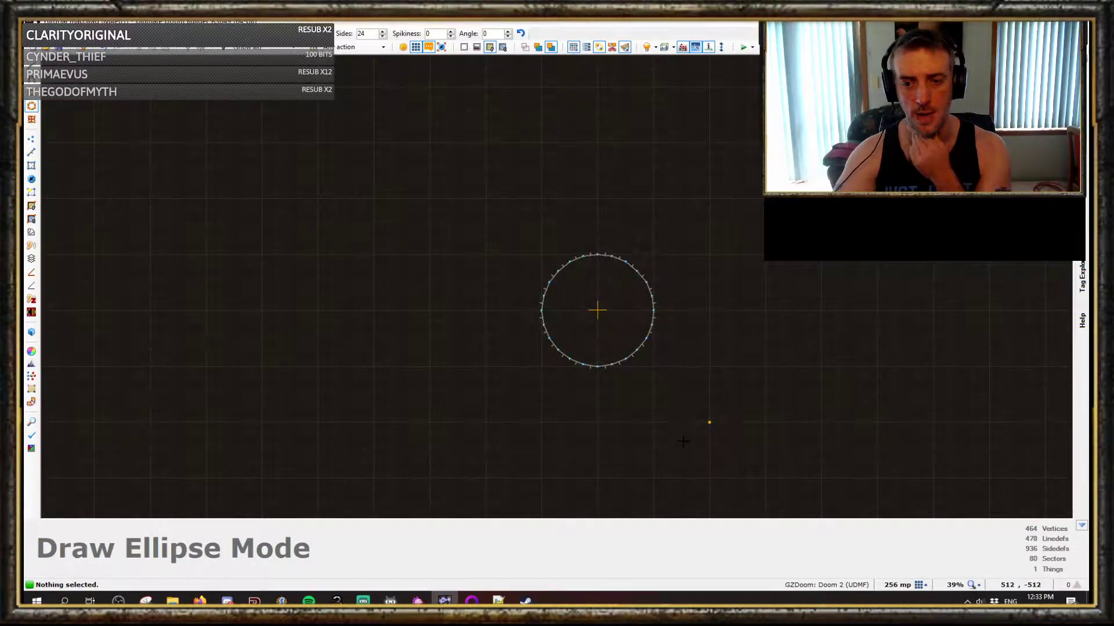
left_click_drag(765, 479, 434, 157)
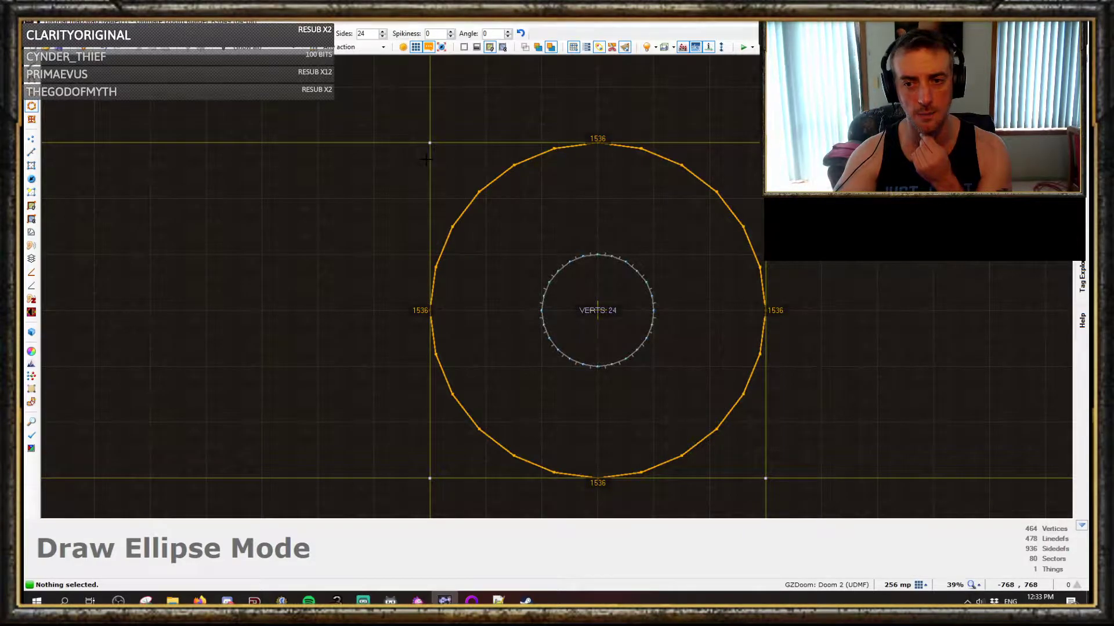
left_click(427, 159)
Draw radial lines joining matching vertices of the inner and outer circles through the northwest quarter, from due west to due north.
scroll(533, 293, "up", 4)
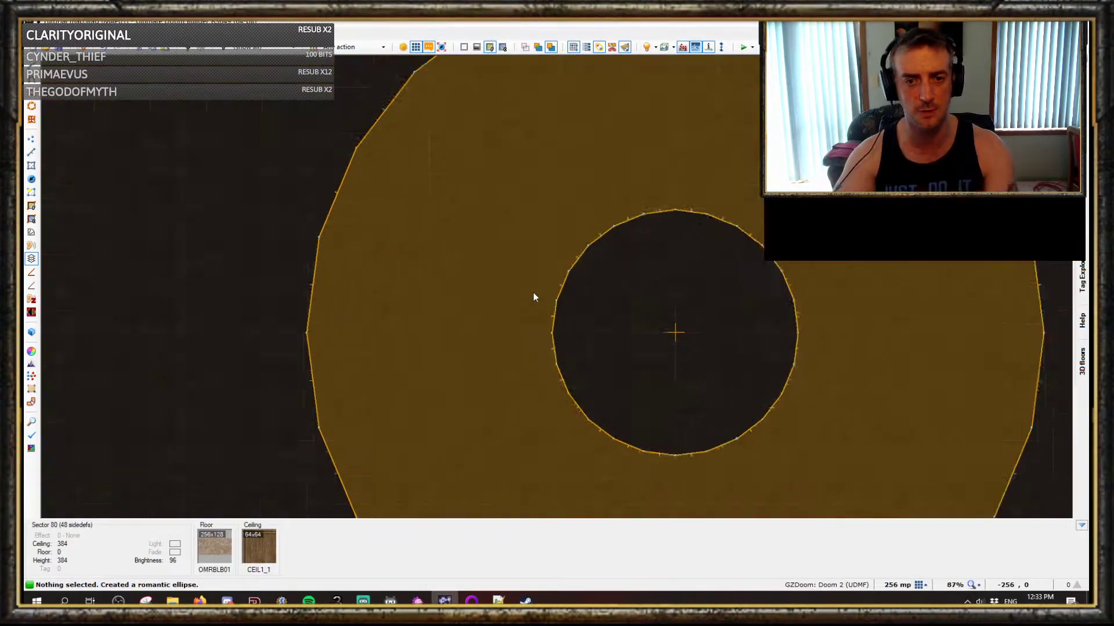
middle_click_drag(545, 347, 636, 363)
key("space")
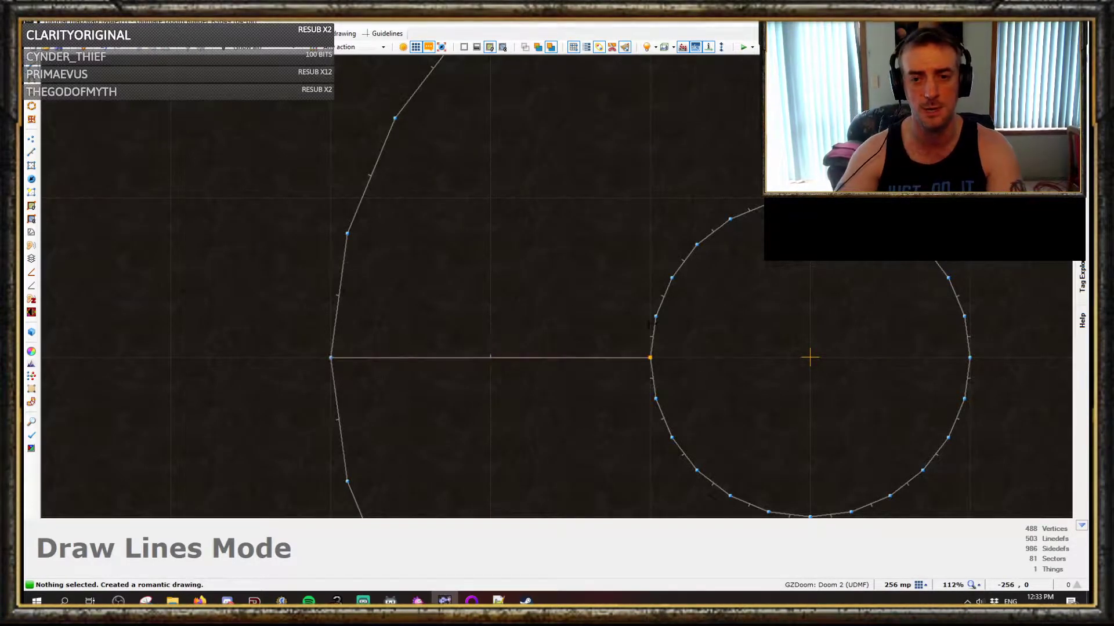
left_click(347, 233)
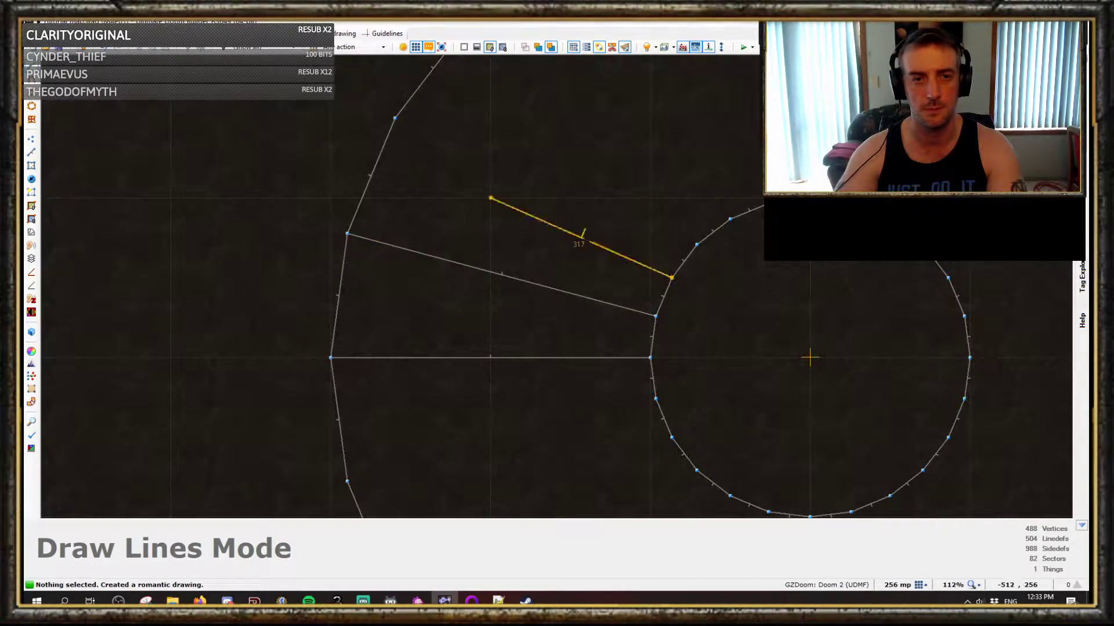
left_click(395, 118)
middle_click_drag(551, 224, 402, 319)
scroll(406, 317, "down", 1)
left_click(514, 335)
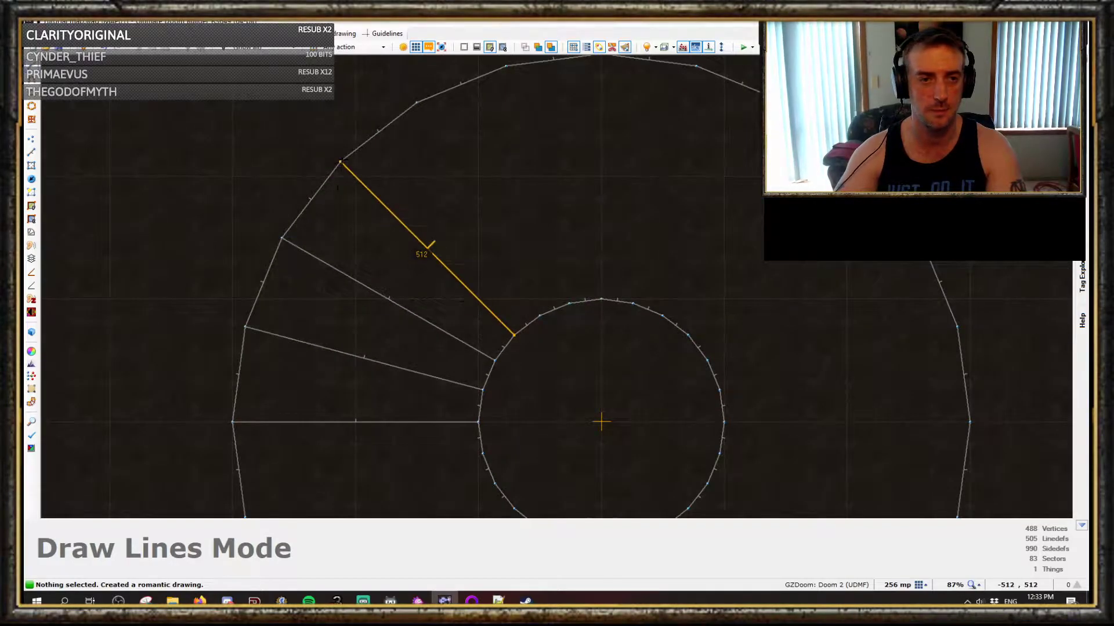
left_click(539, 314)
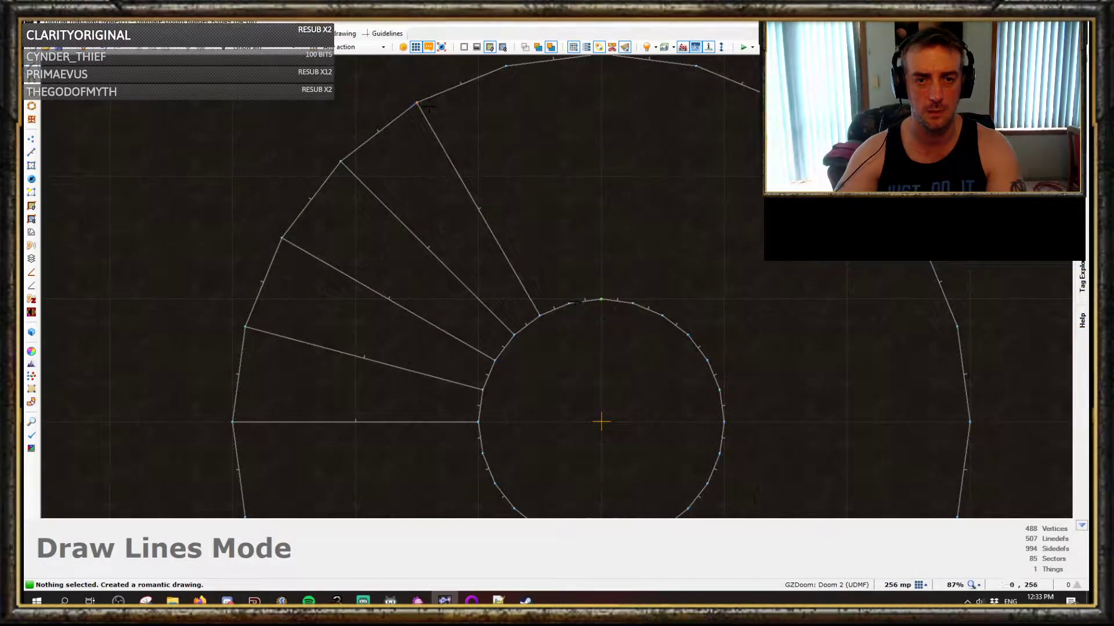
left_click(507, 66)
left_click(602, 300)
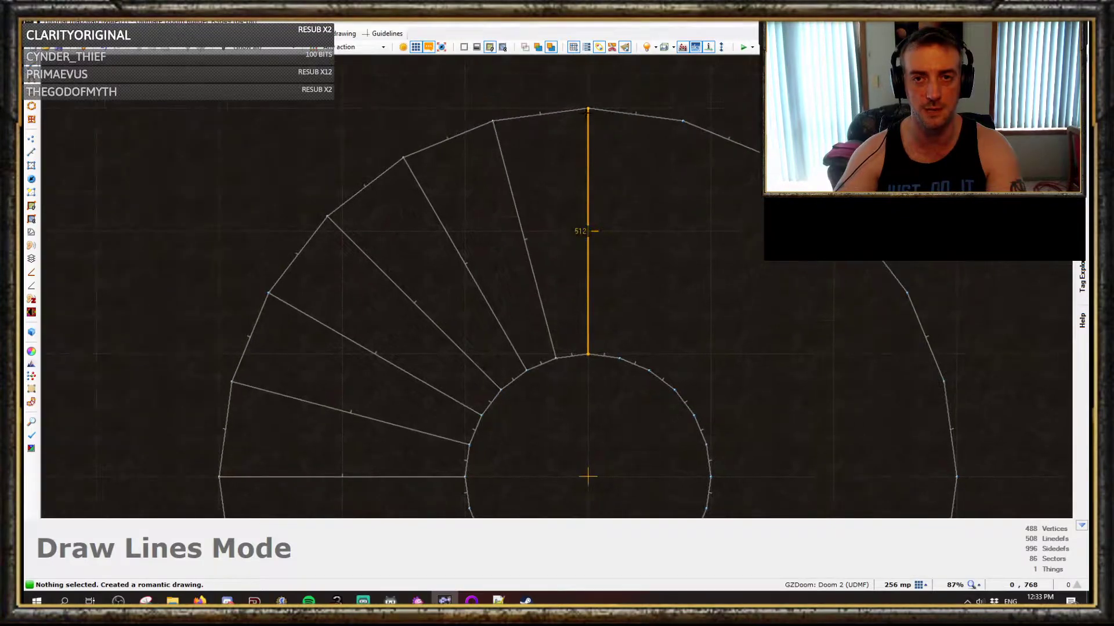
Continue the radial lines between matching circle vertices through the northeast quarter, ending with the line due east.
left_click(682, 121)
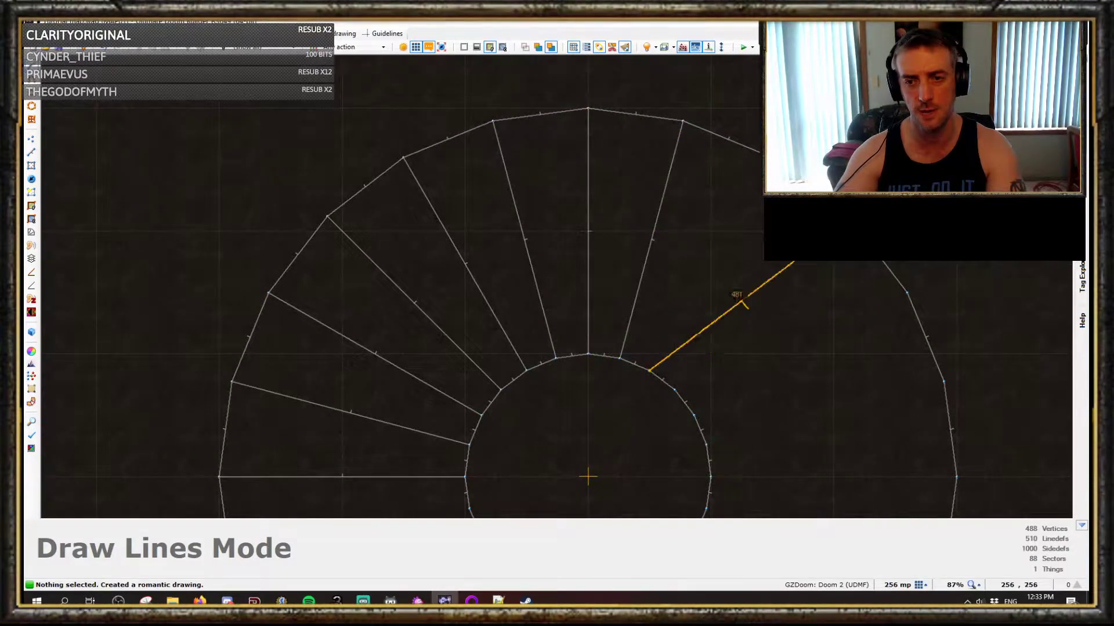
left_click(649, 370)
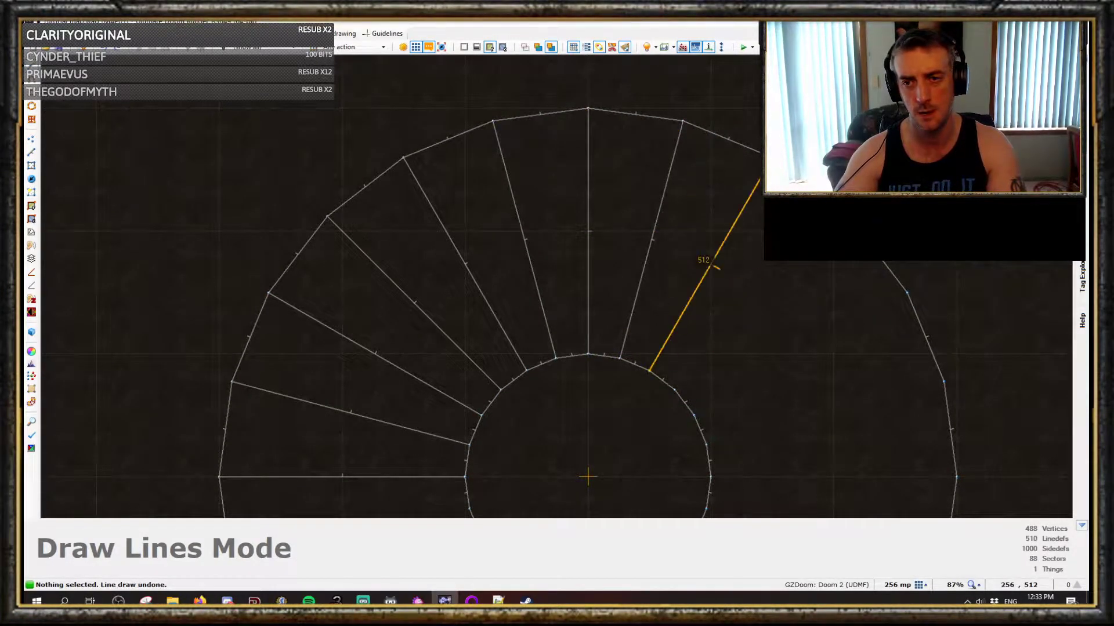
left_click(772, 157)
left_click(849, 216)
key("space")
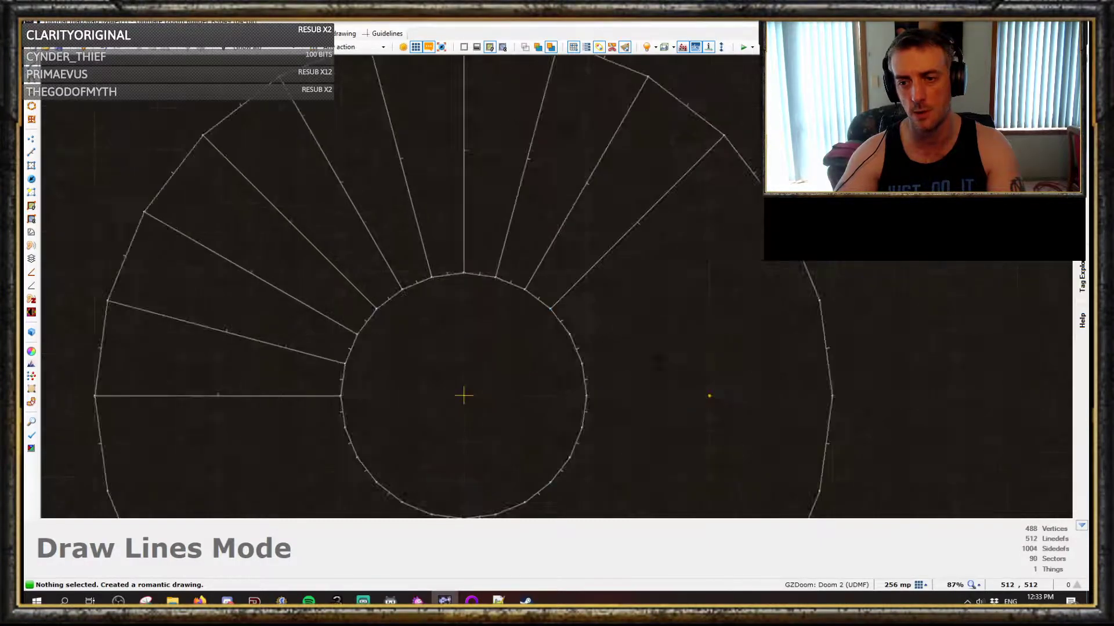
left_click(630, 78)
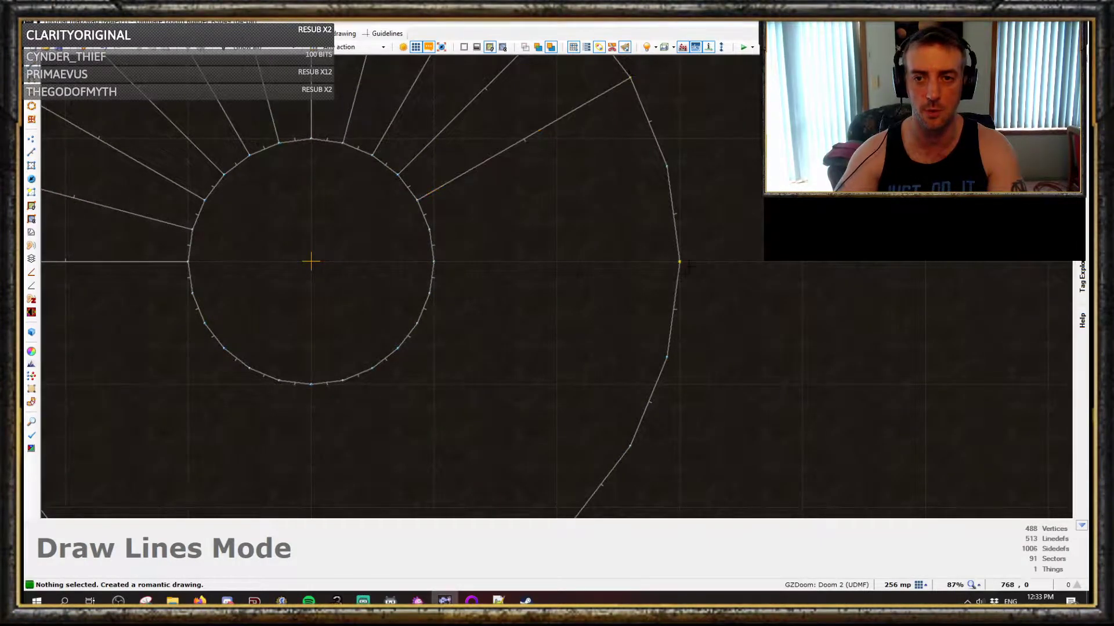
scroll(667, 252, "up", 6)
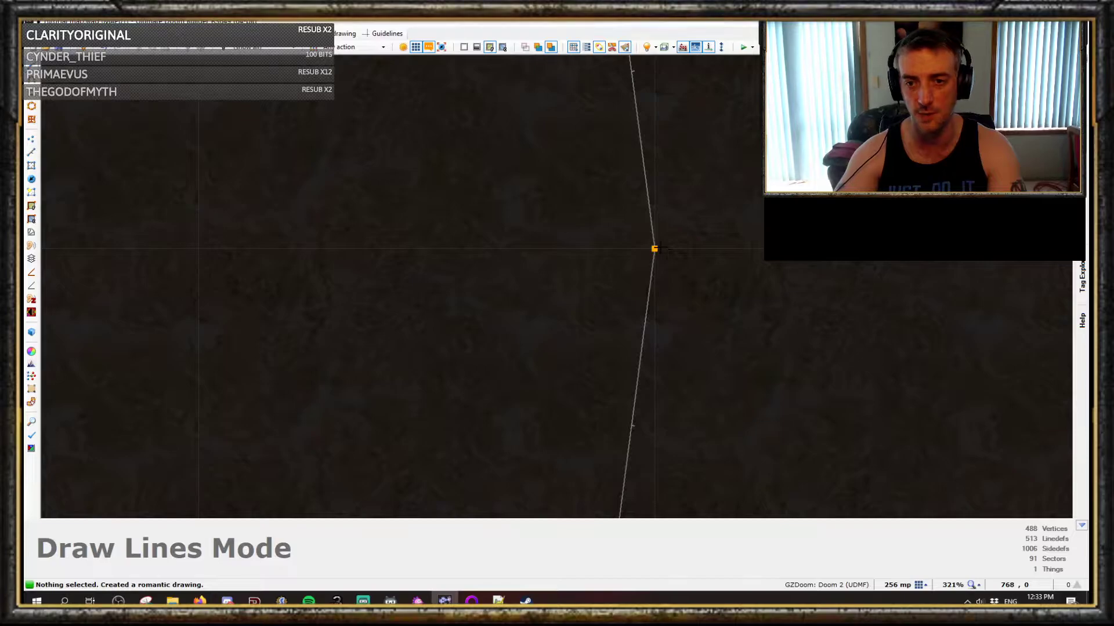
scroll(660, 249, "down", 7)
left_click(466, 223)
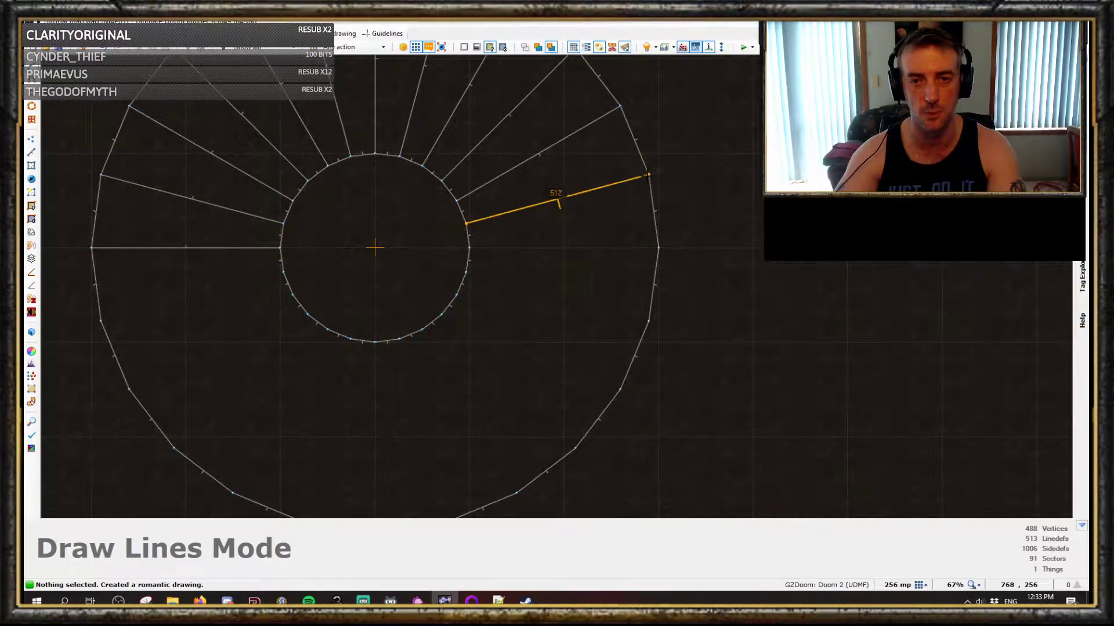
left_click(649, 175)
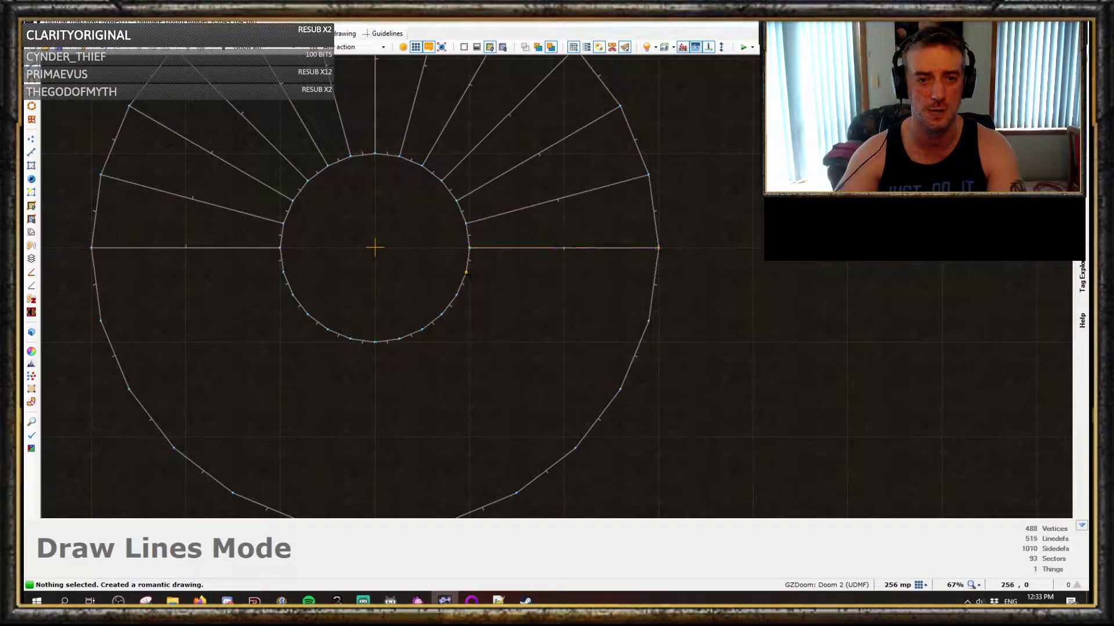
Divide the southeast quarter of the ring into wedges with radial lines, ending with the line due south.
left_click(465, 273)
left_click(649, 321)
left_click(456, 296)
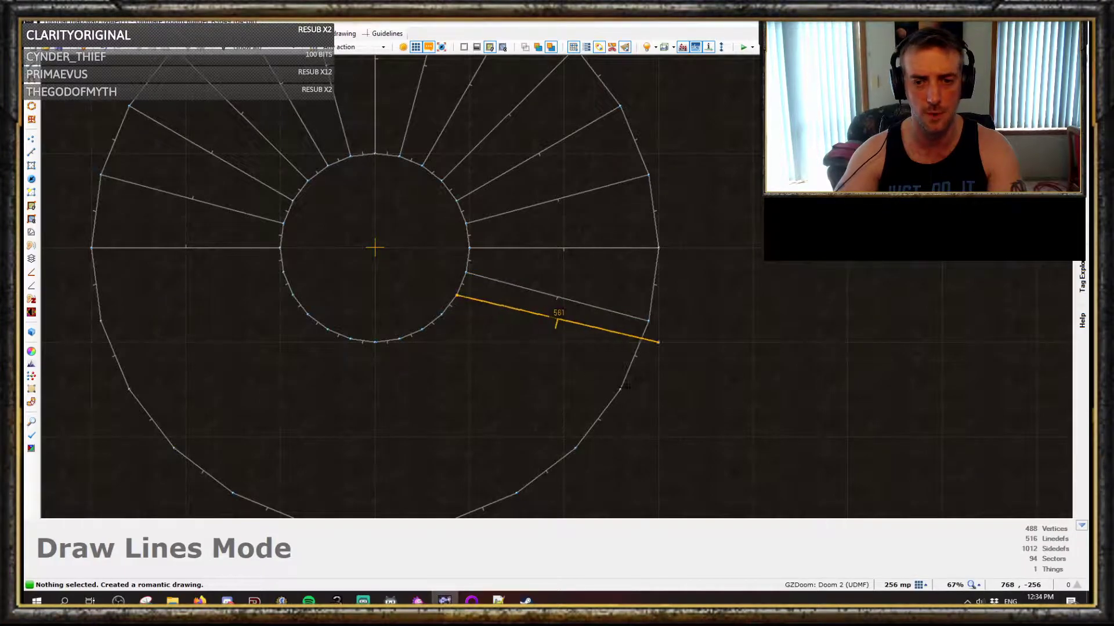
left_click(620, 388)
left_click(575, 448)
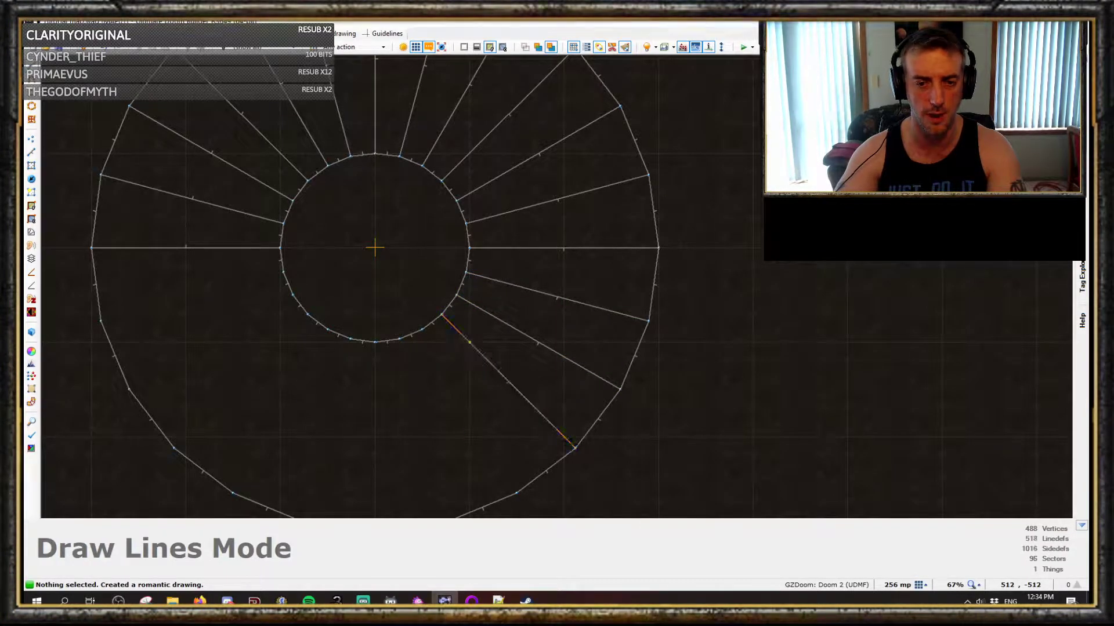
left_click(422, 329)
middle_click_drag(514, 444, 581, 305)
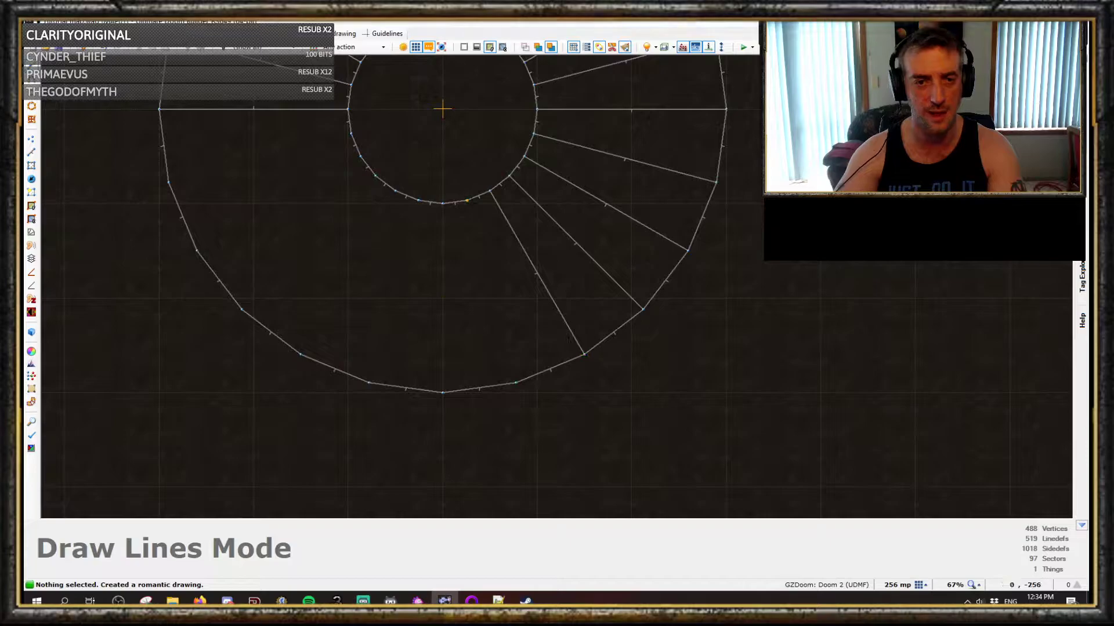
left_click(466, 200)
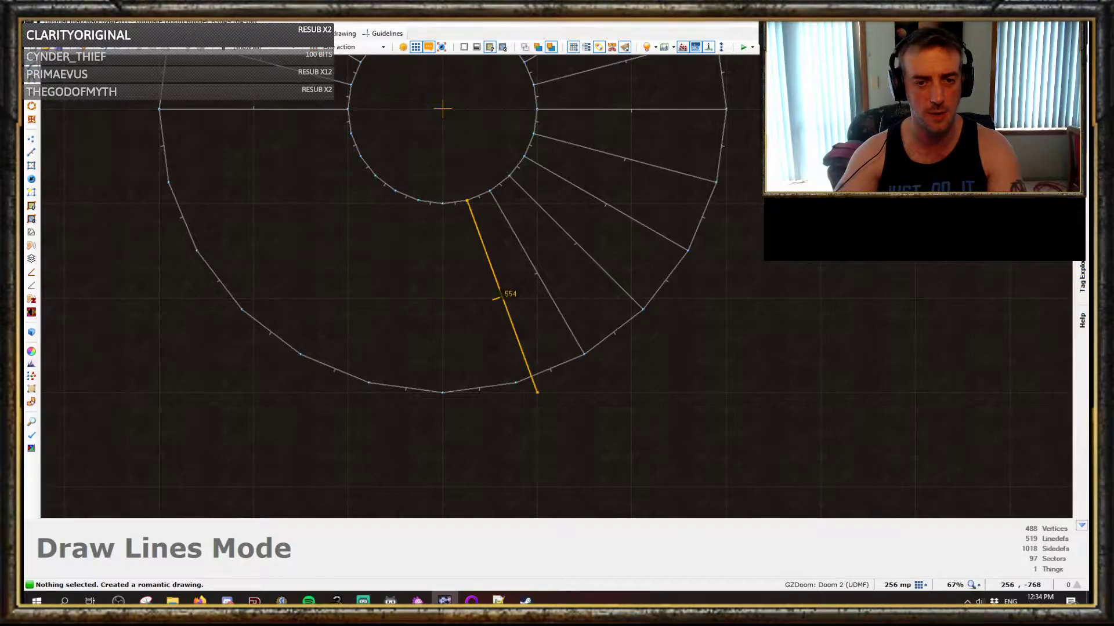
left_click(443, 392)
Switch to Sectors mode and turn on highlighting to check the wedges of the ring.
scroll(487, 368, "down", 3)
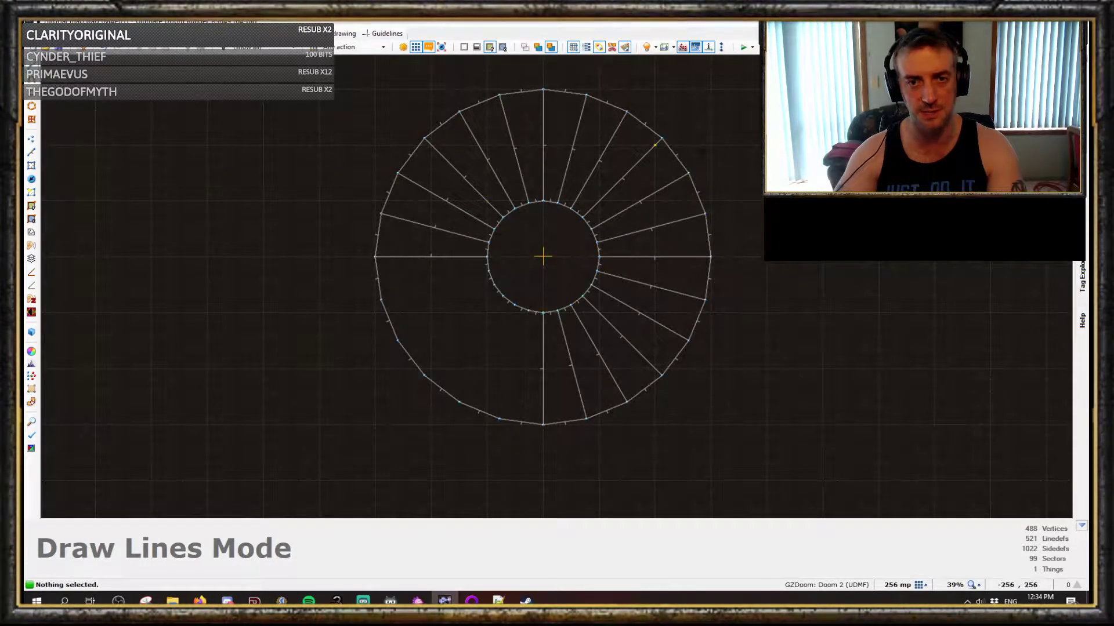
key("s")
middle_click_drag(541, 248, 548, 291)
key("h")
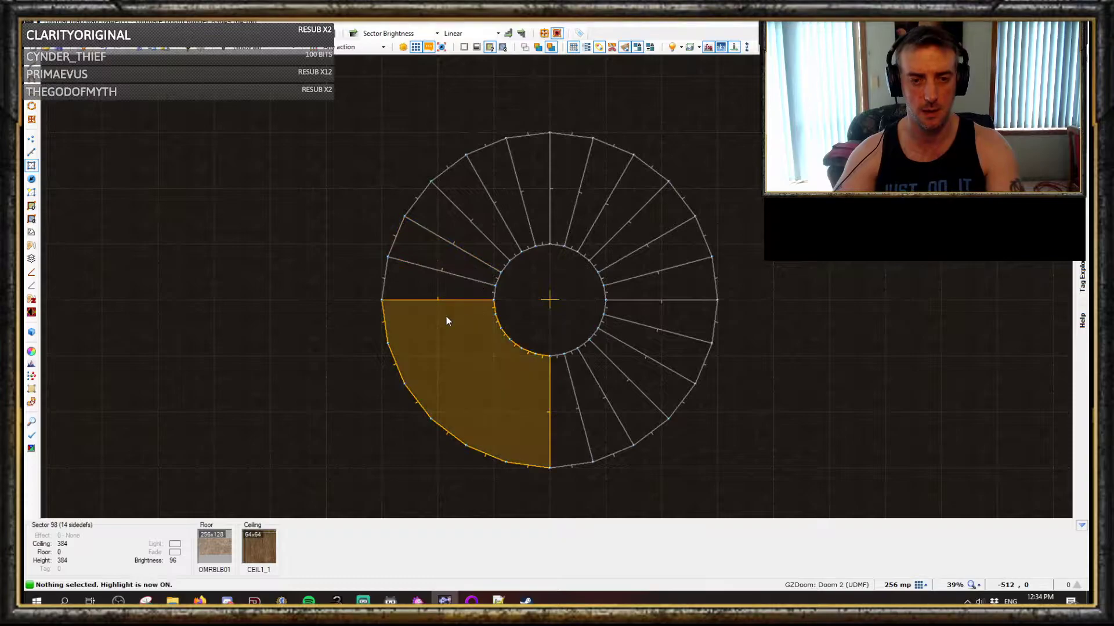
scroll(448, 294, "up", 2)
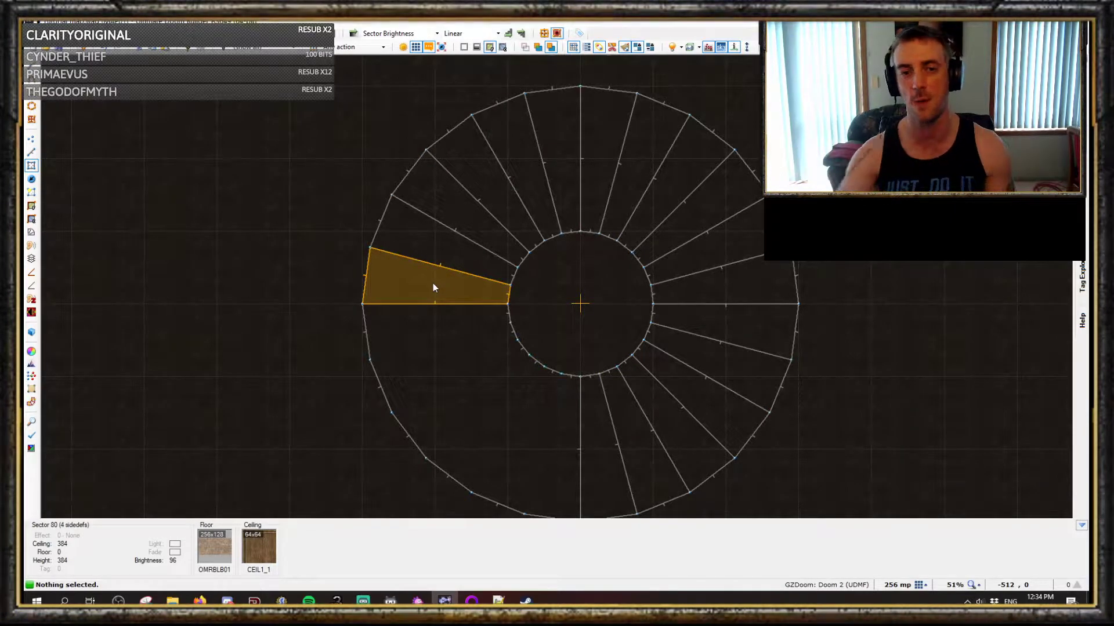
Try adding separate 3D floors to the two wedges just north of due west, and undo the 3D floor changes.
key("3")
right_click(431, 277)
left_click(562, 311)
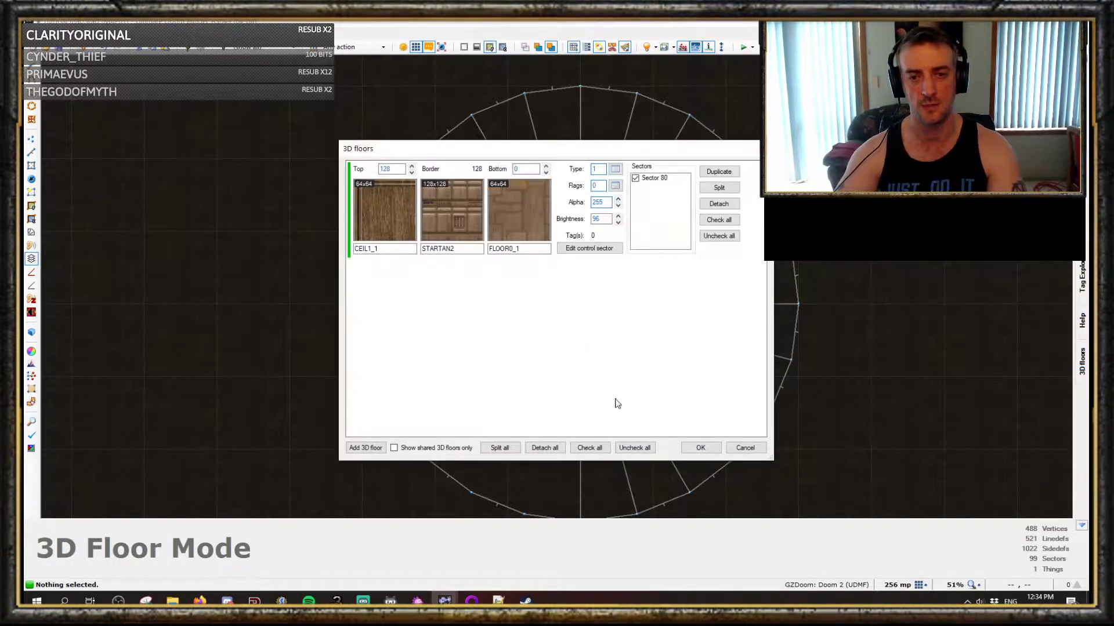
key("Escape")
right_click(415, 245)
left_click(562, 311)
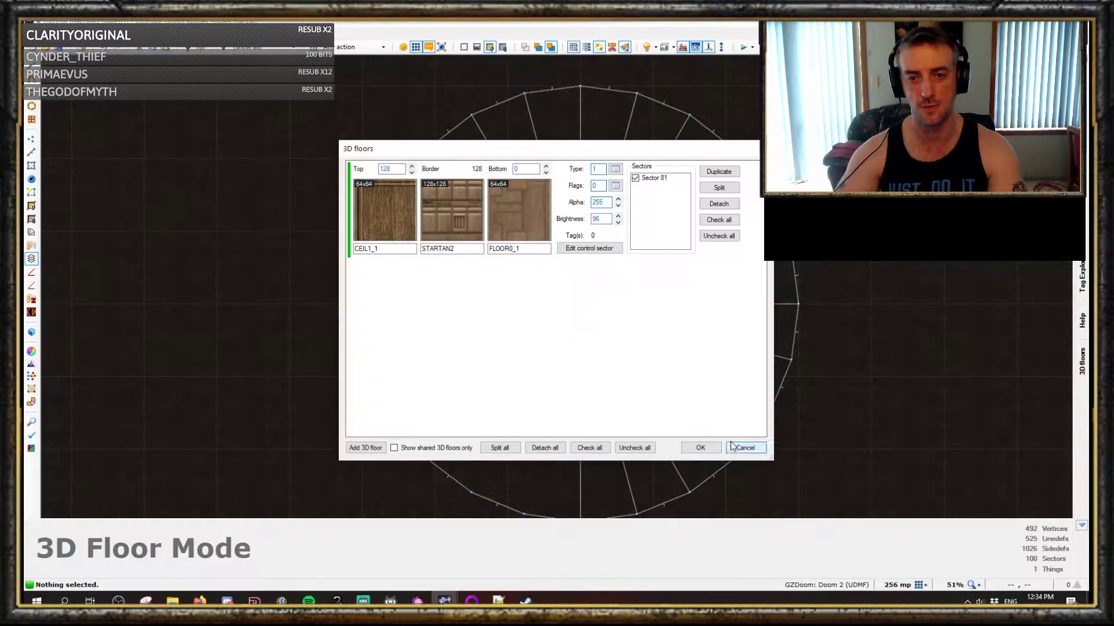
left_click(734, 448)
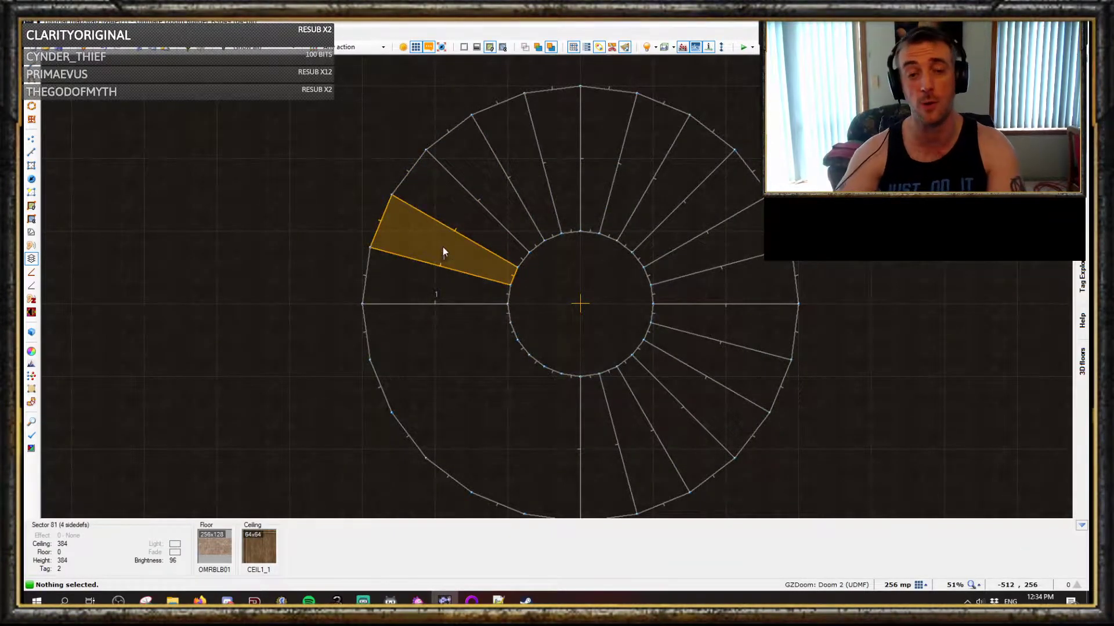
key("ctrl+z")
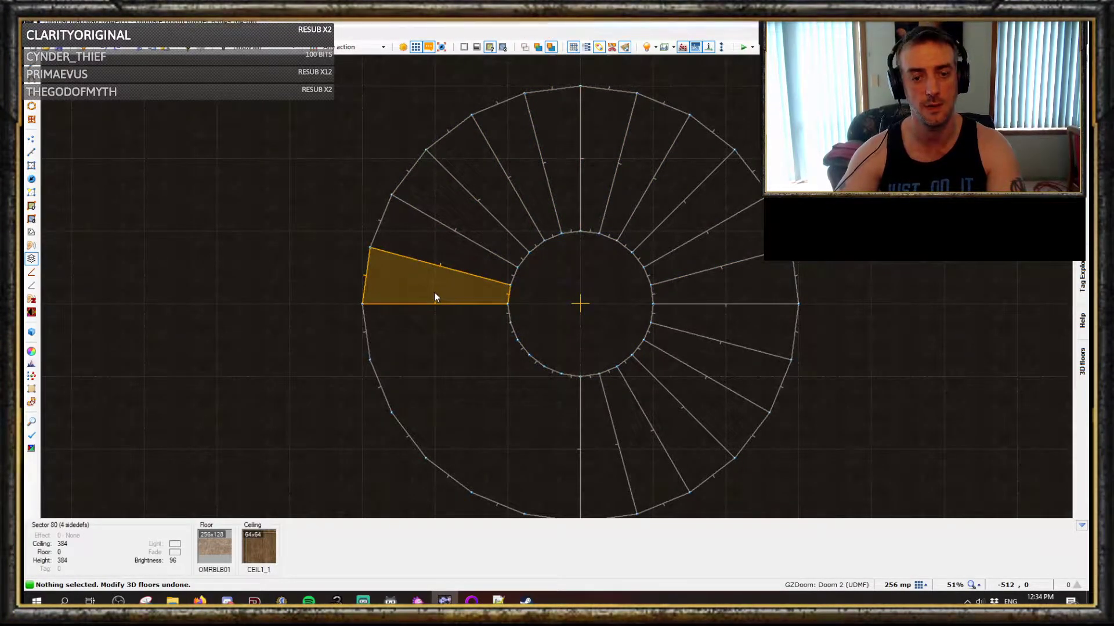
Select the 18 wedge sectors clockwise from due west to due south and add one shared 3D floor, top 128 and bottom 0.
mouse_move(434, 288)
left_mouse_down()
mouse_move(478, 210)
mouse_move(623, 173)
mouse_move(725, 307)
mouse_move(669, 436)
mouse_move(614, 465)
left_mouse_up()
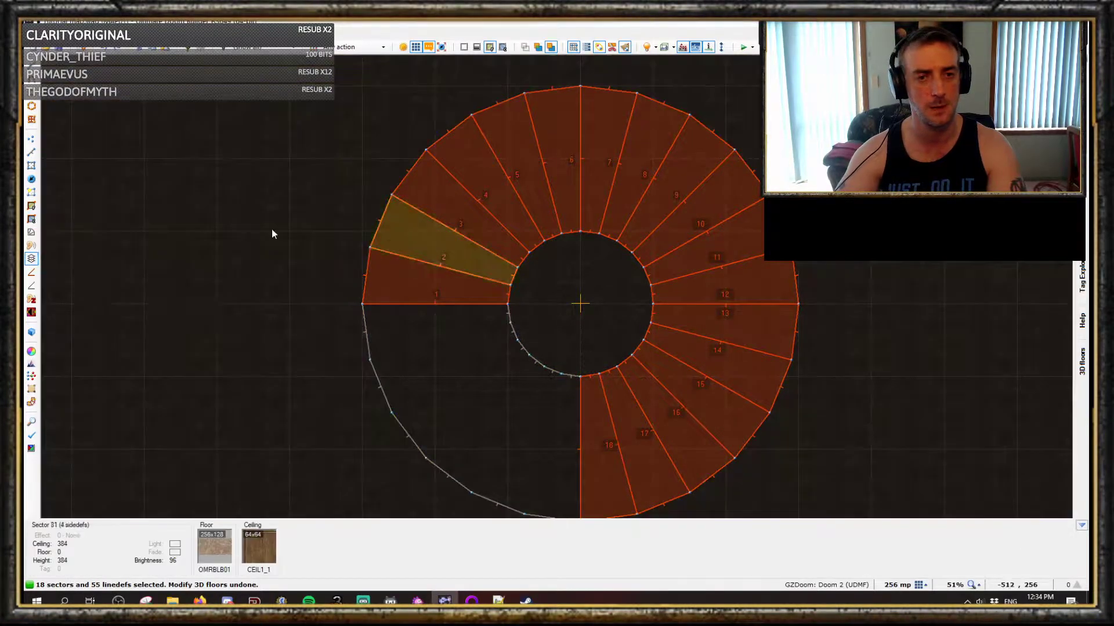
right_click(491, 203)
left_click(562, 311)
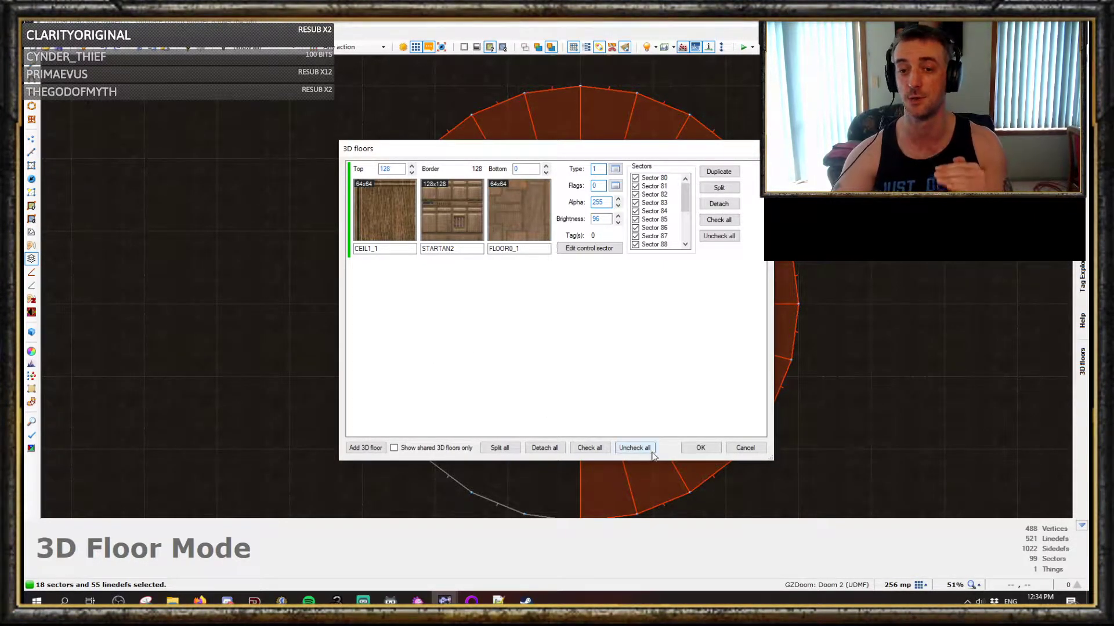
left_click(701, 448)
In visual mode at full brightness, select only the 3D floor's top surfaces on all 18 wedges and set their floor height to 64.
key("w")
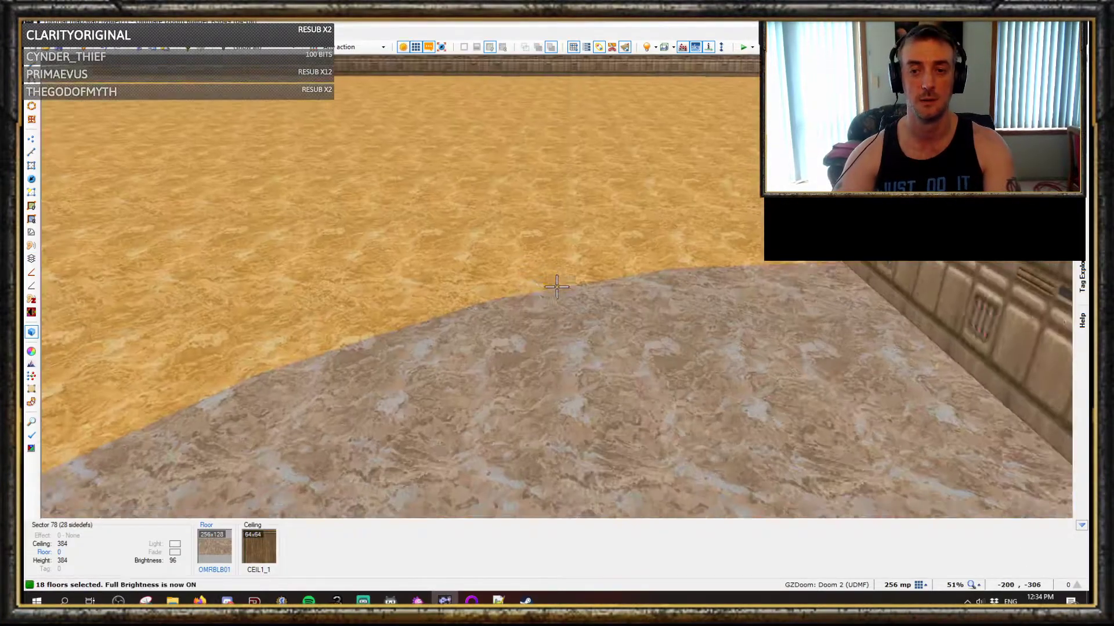
key("w")
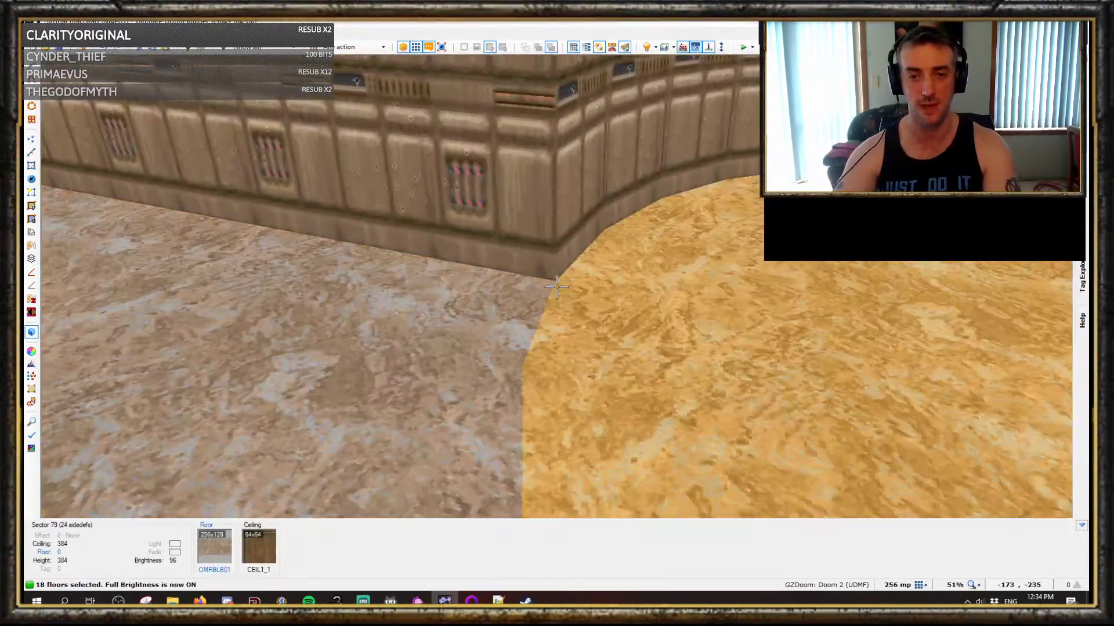
left_click(557, 287, "shift")
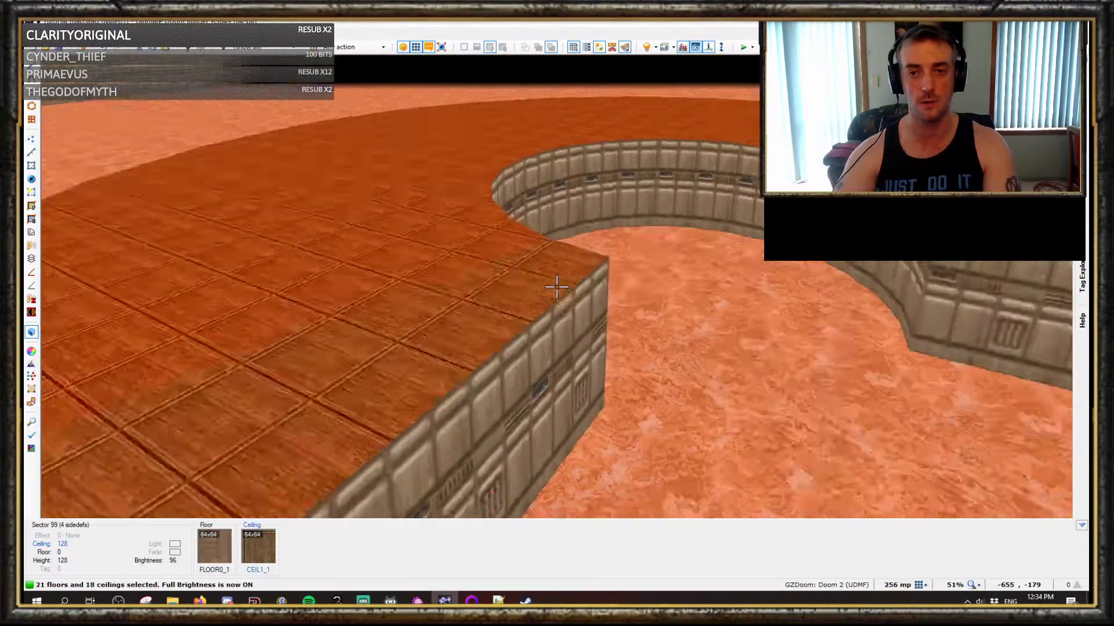
key("c")
left_click(556, 287, "shift")
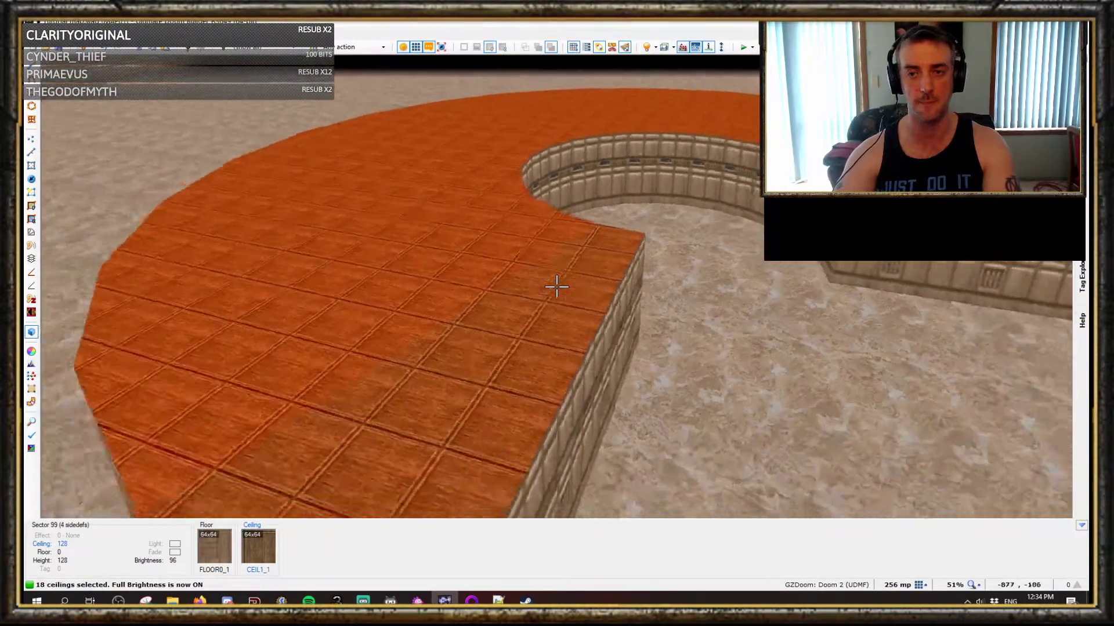
key("w")
right_click(556, 286)
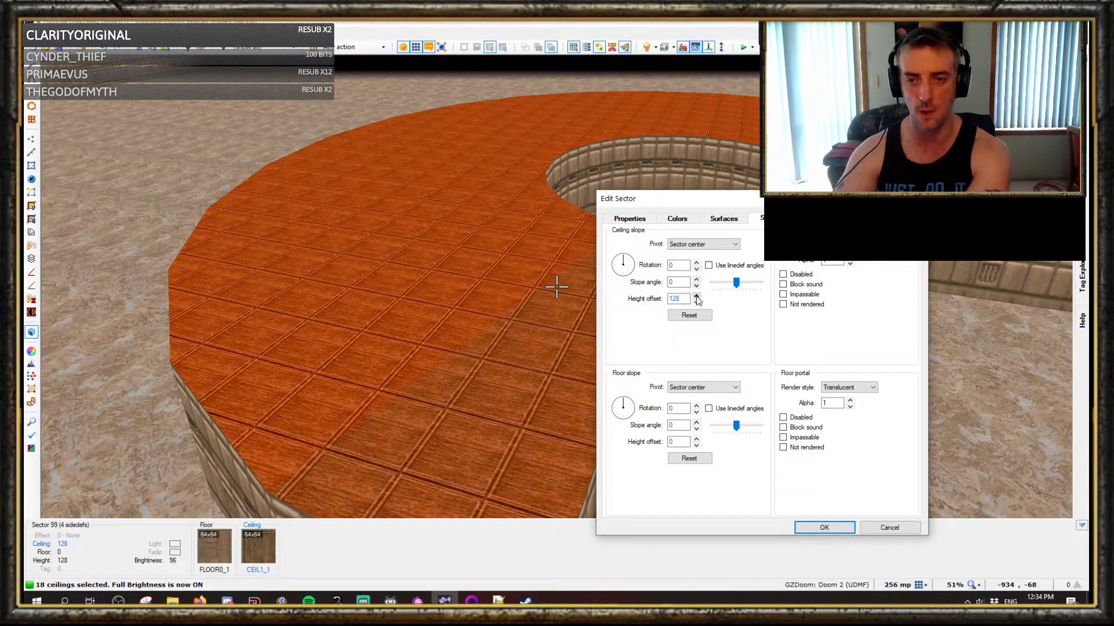
left_click(649, 222)
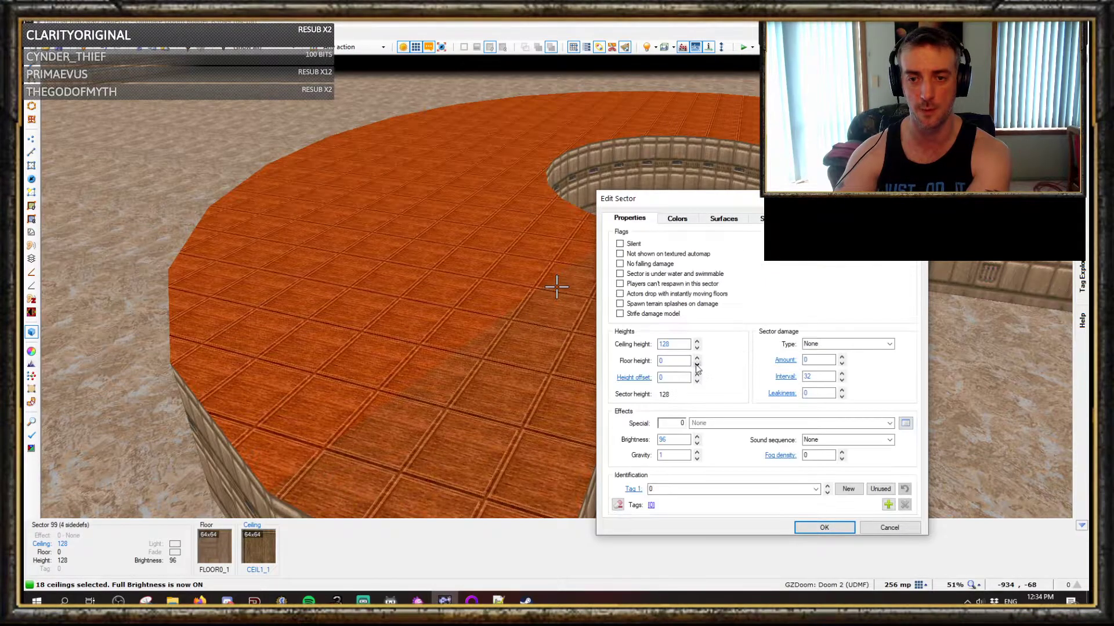
left_click(697, 358)
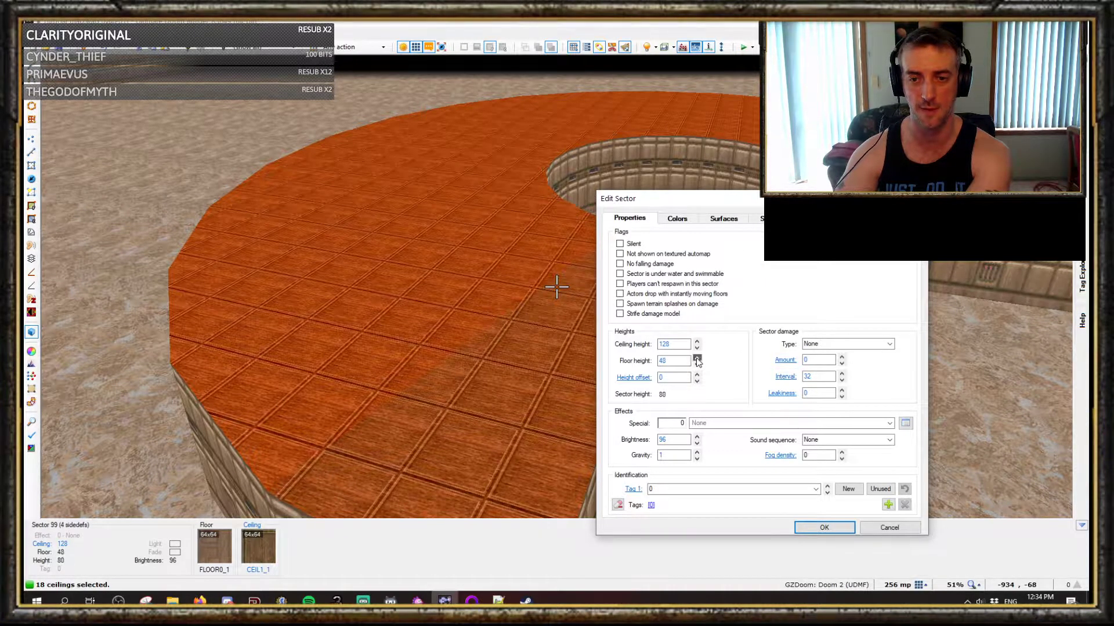
left_click(824, 527)
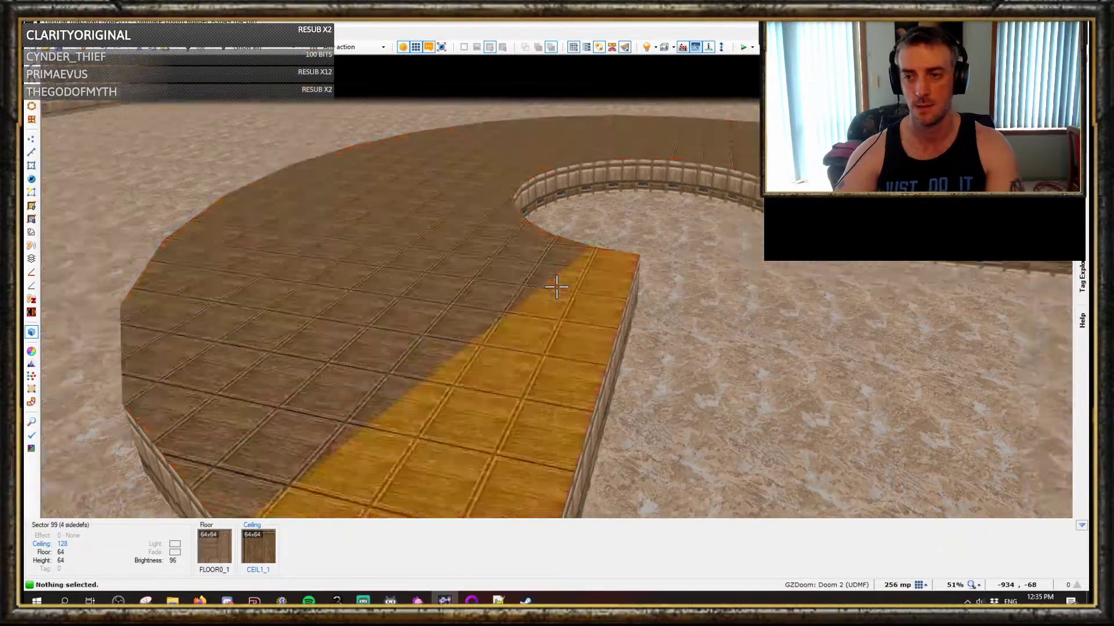
key("w")
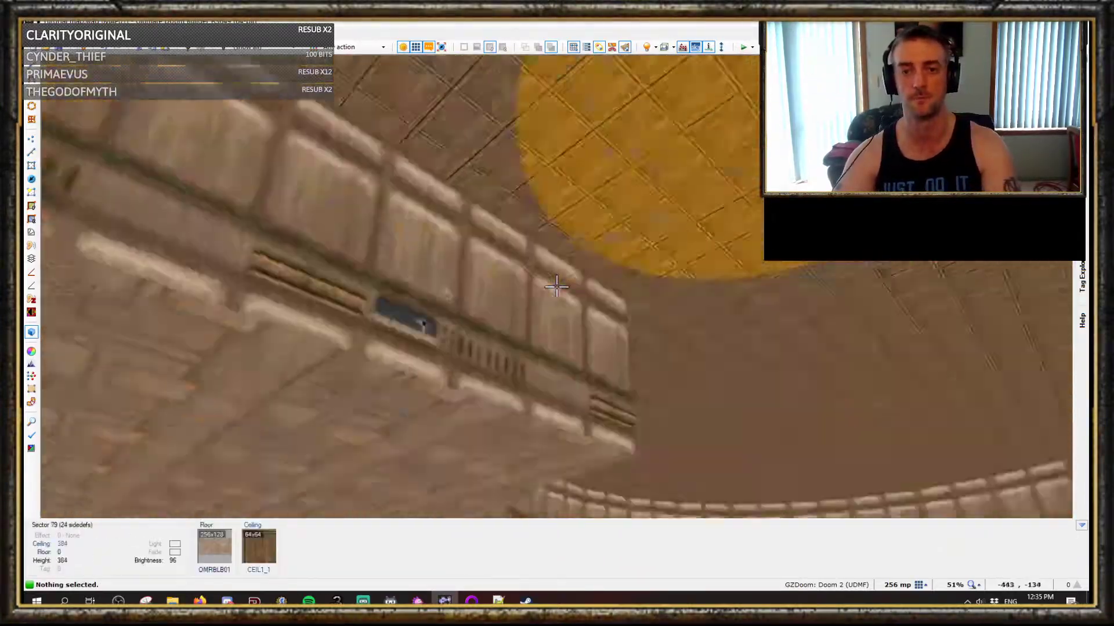
Try lowering the underside of the shared 3D floor to a floor height of 0 and clear the selection.
key("w")
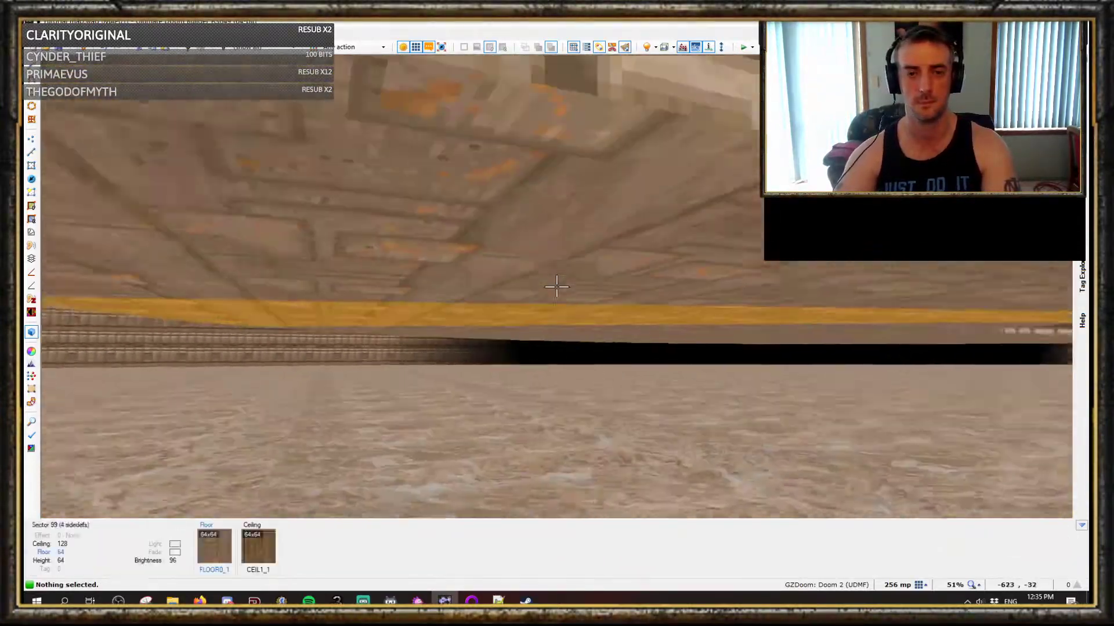
key("w")
key("w")
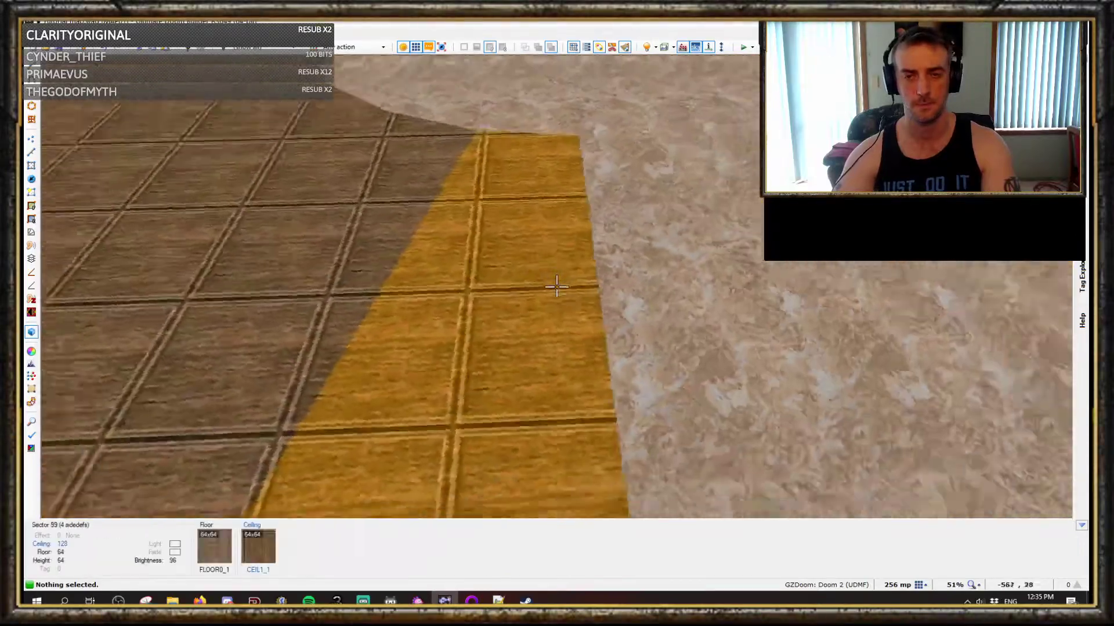
key("w")
key("w")
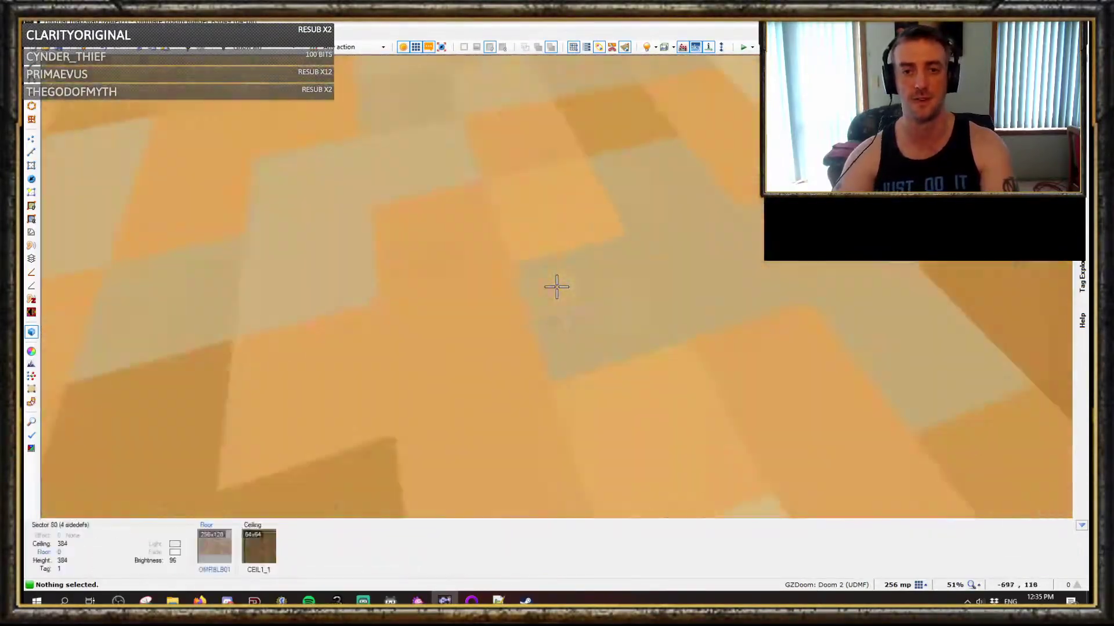
left_click(556, 286)
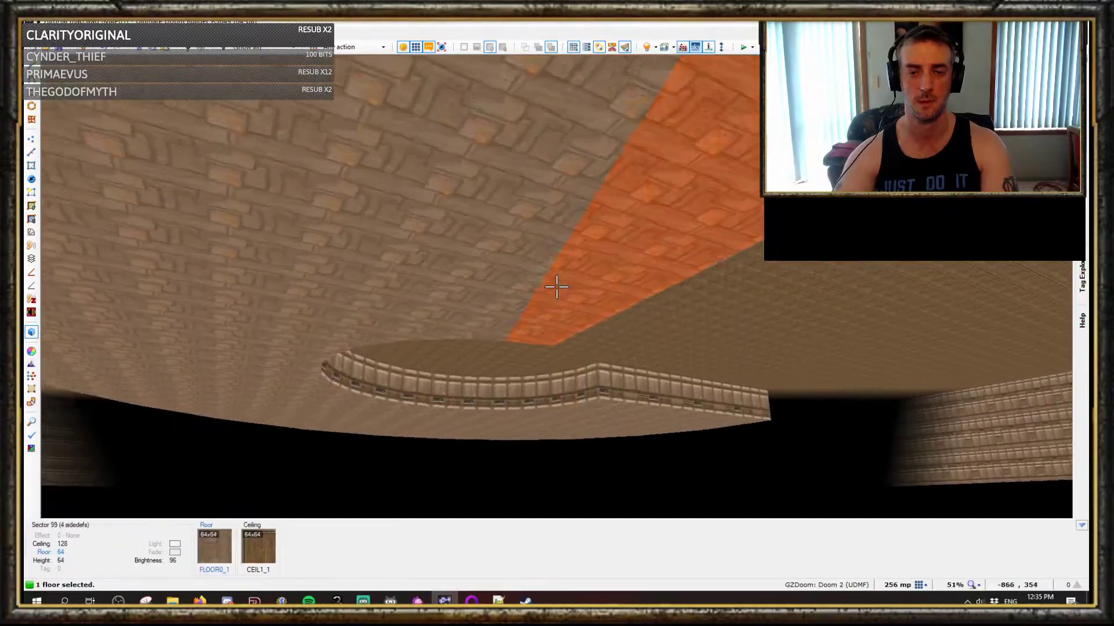
key("w")
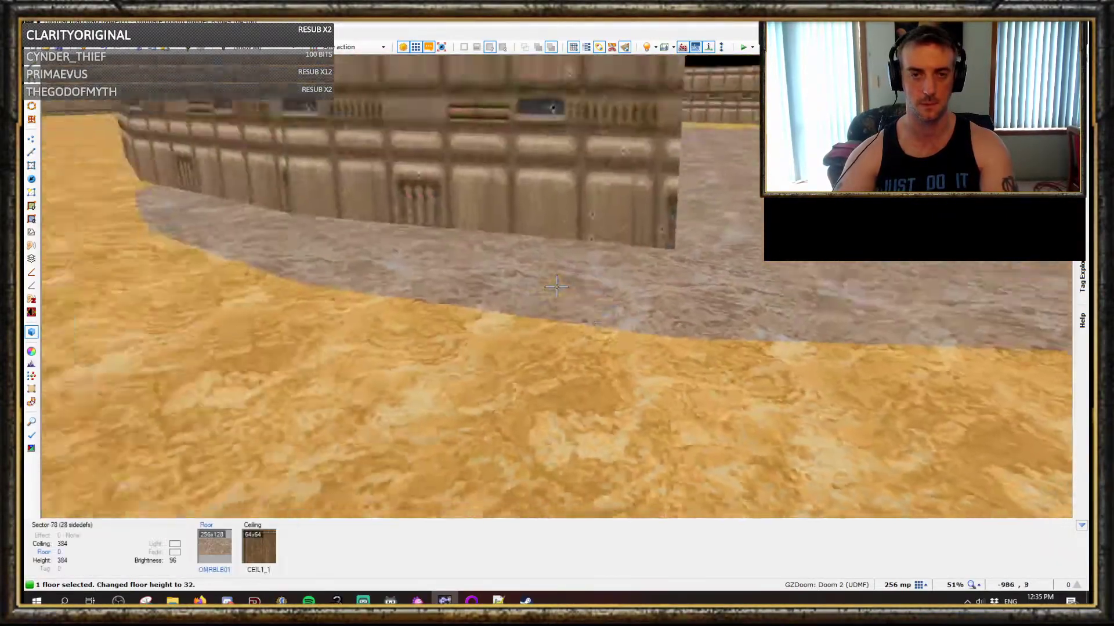
scroll(556, 286, "down", 4)
key("c")
key("w")
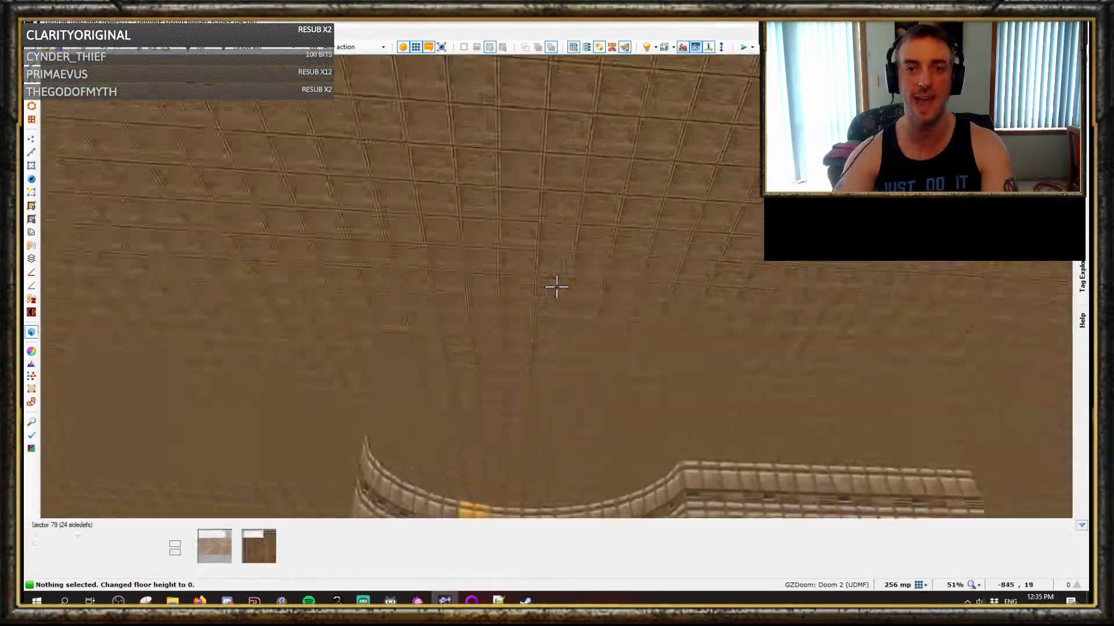
Undo the last floor height change on the 3D floor's underside.
key("w")
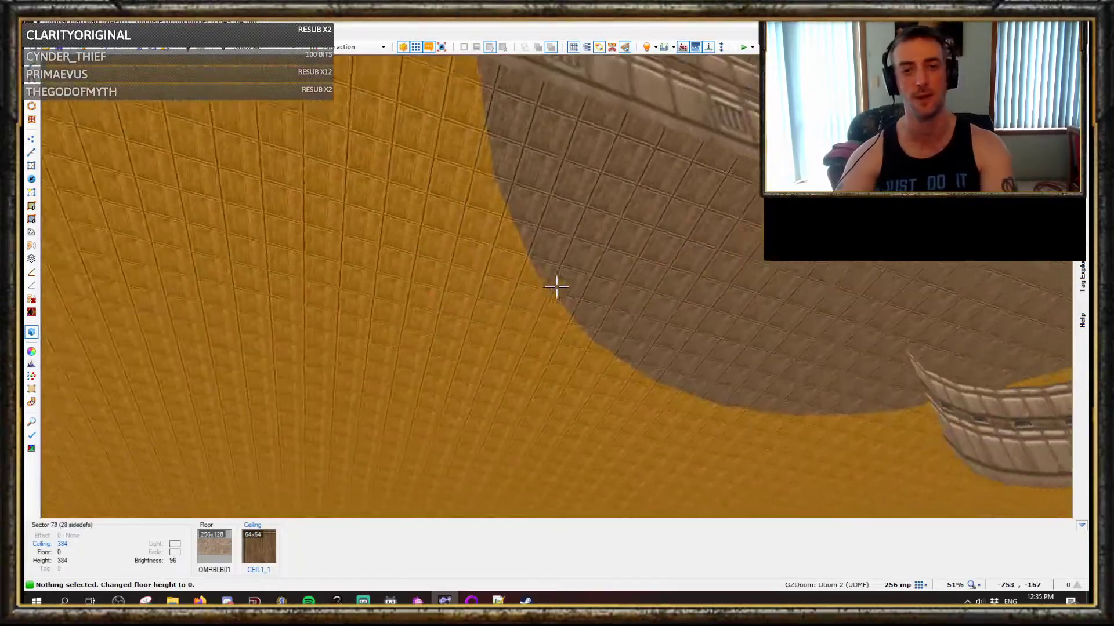
key("w")
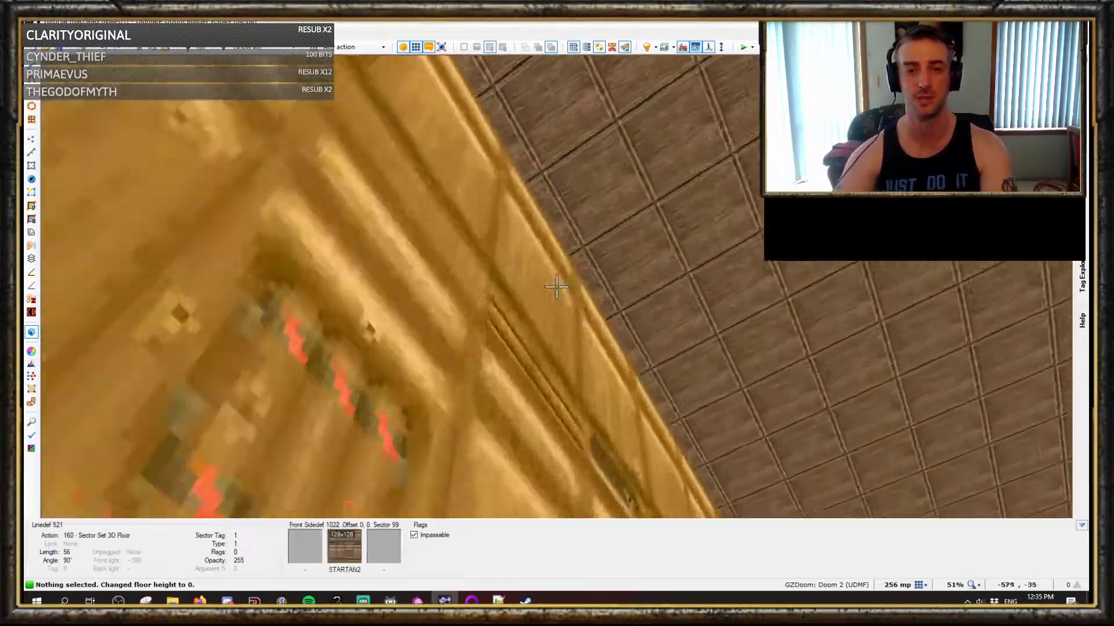
key("ctrl+z")
key("w")
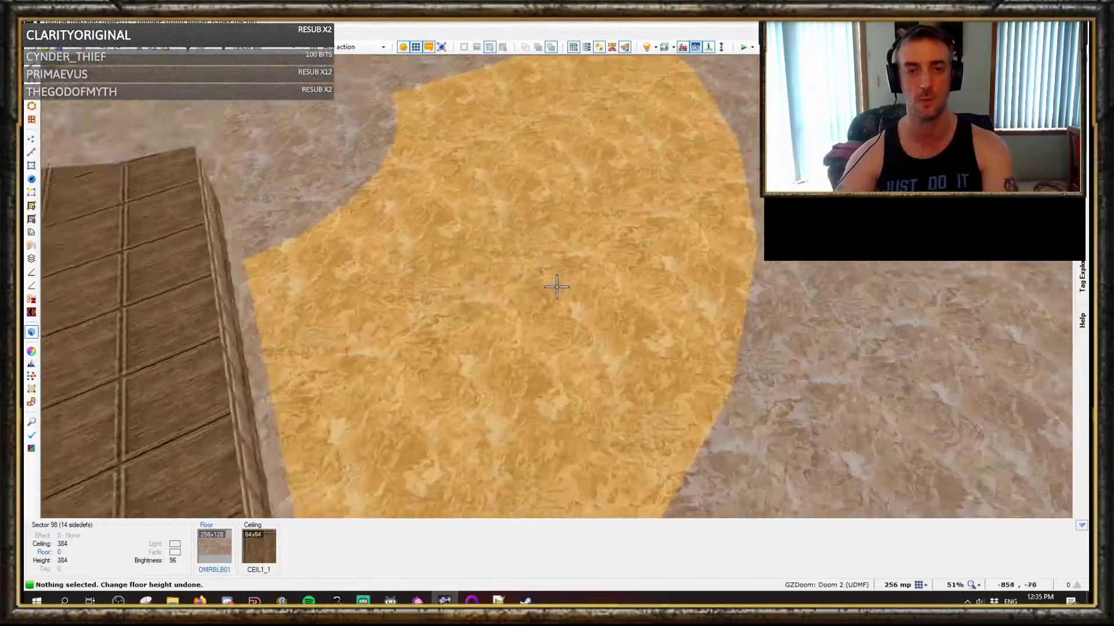
Lower the top surface of the shared 3D floor to a ceiling height of 88 and clear the selection.
key("w")
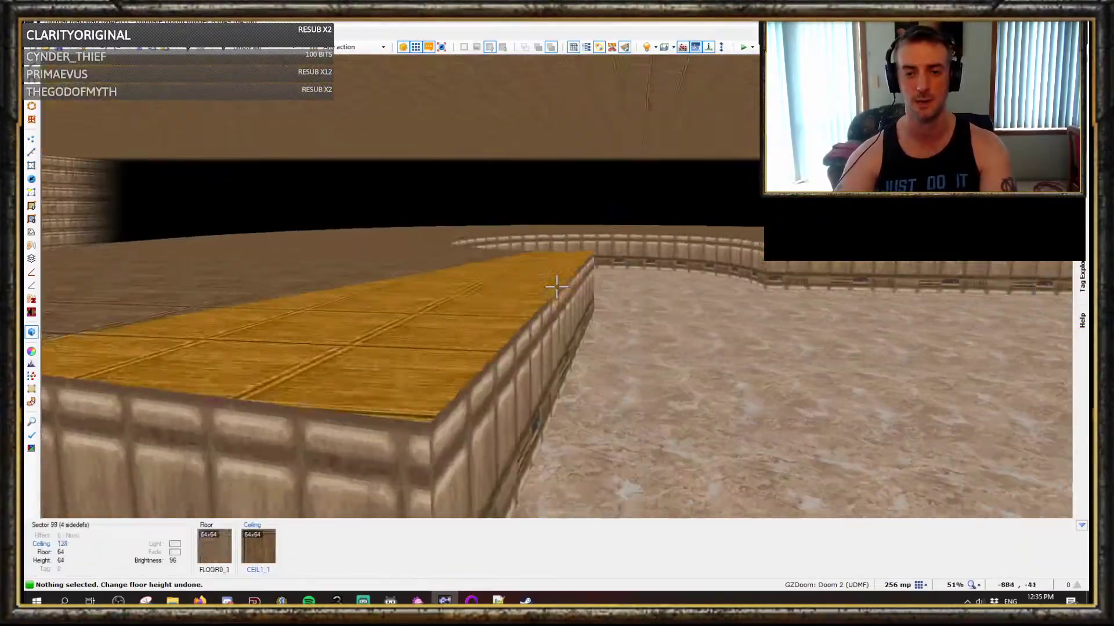
left_click(557, 288)
scroll(556, 286, "down", 6)
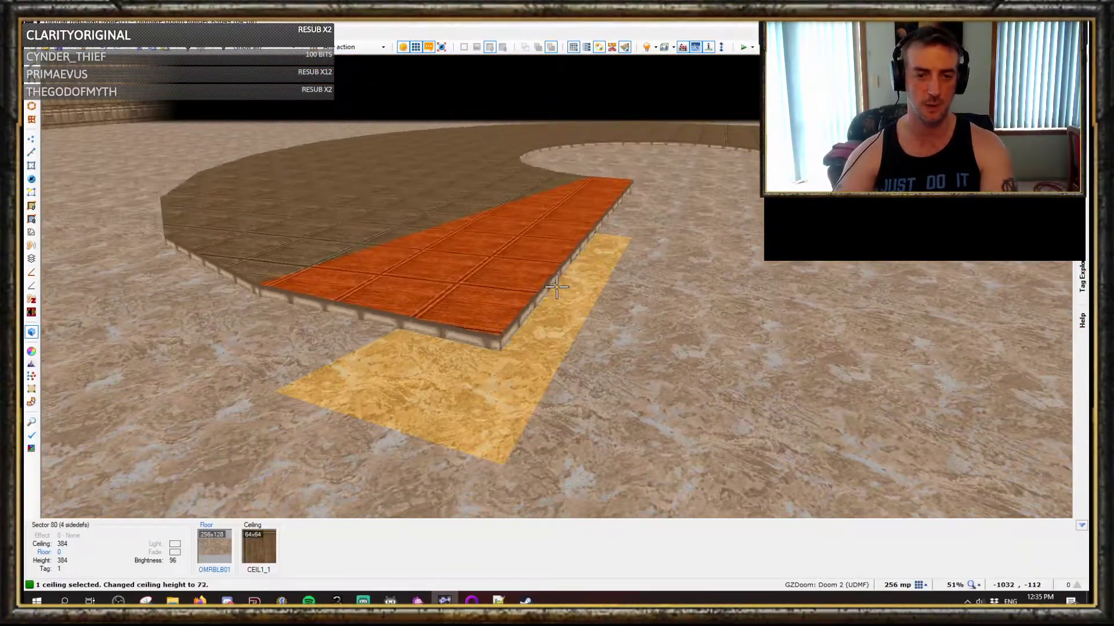
scroll(556, 287, "up", 1)
key("c")
key("w")
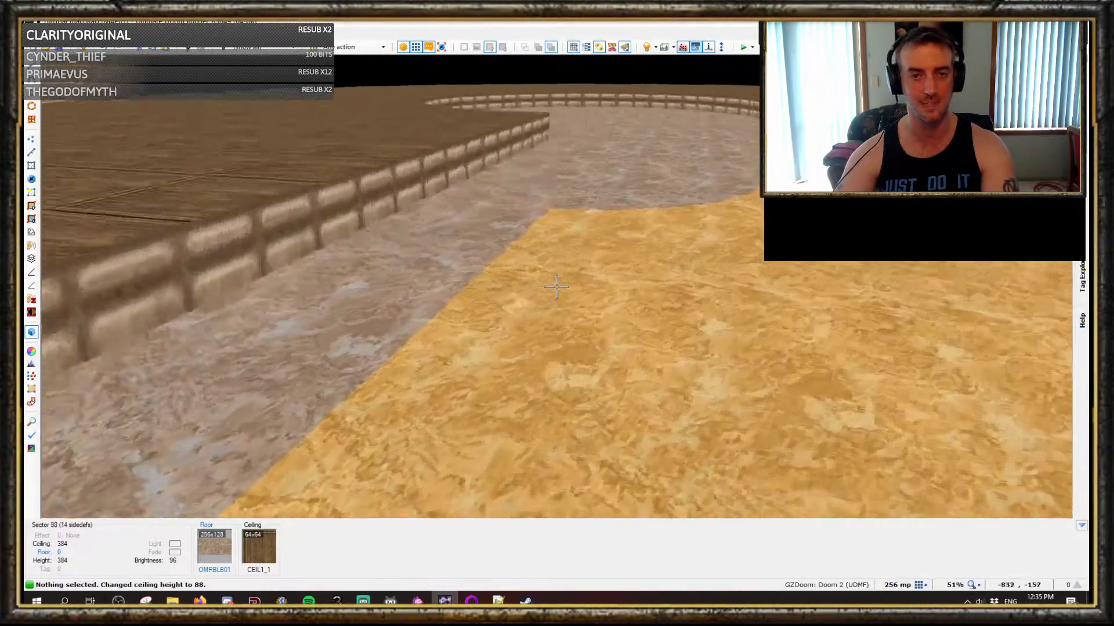
key("s")
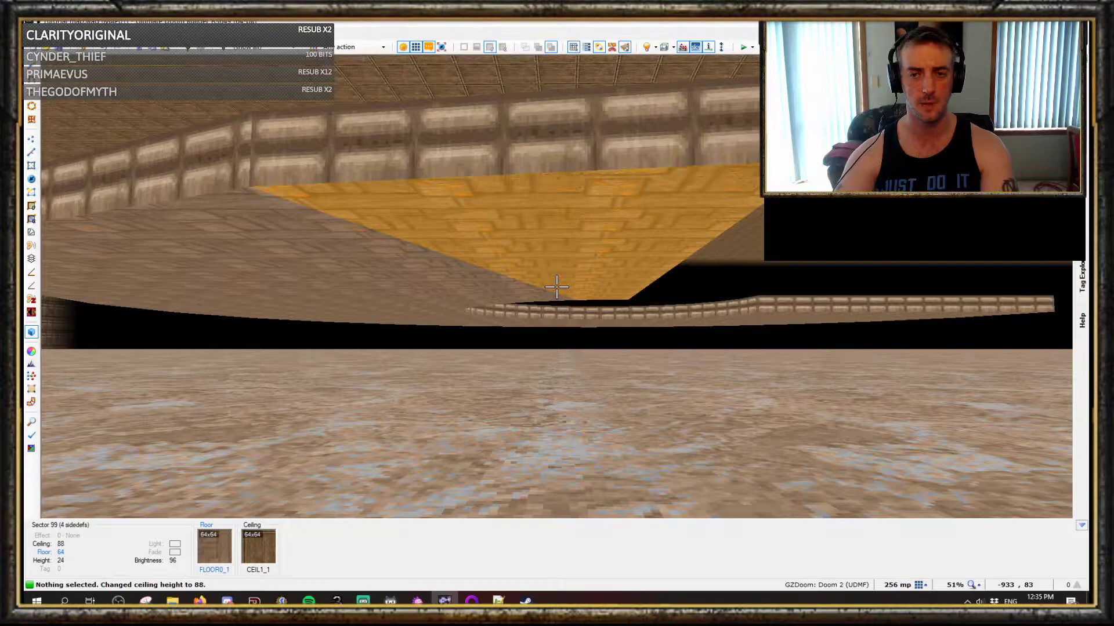
Return to the 2D map with full brightness off, select all 18 wedge sectors and switch to 3D Floor Mode.
key("w")
key("q")
scroll(557, 288, "down", 4)
key("b")
scroll(632, 285, "up", 3)
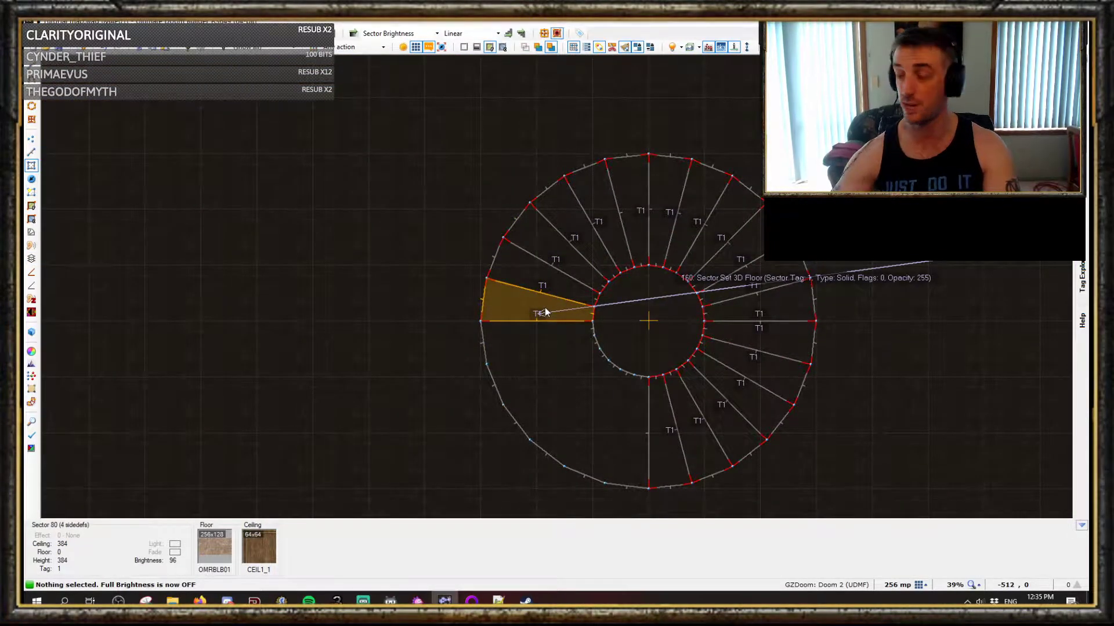
scroll(545, 312, "up", 1)
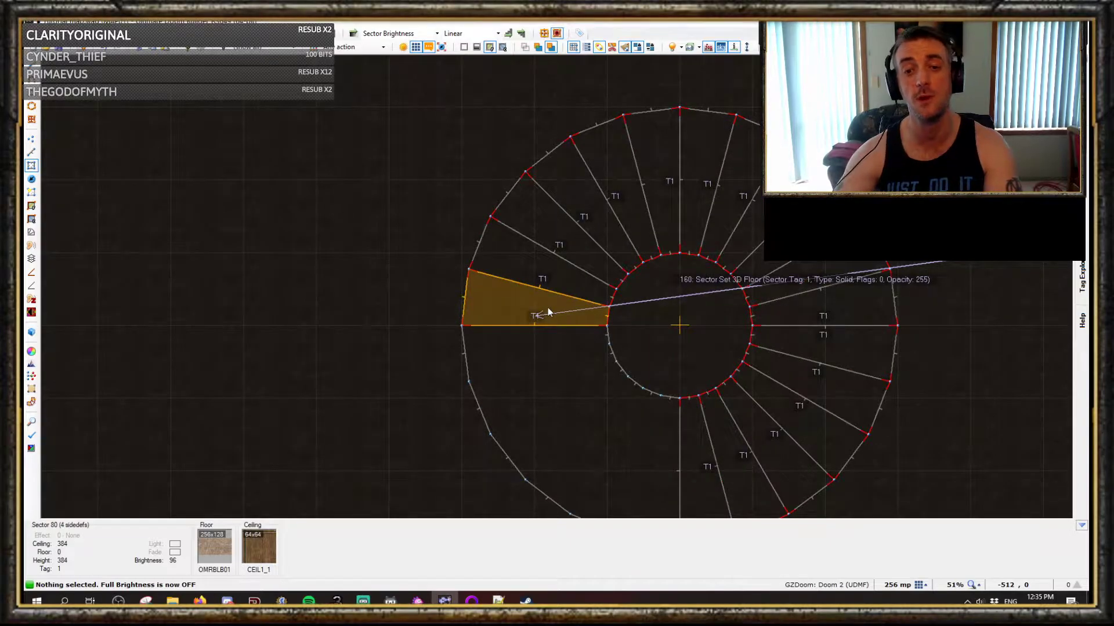
mouse_move(527, 297)
left_mouse_down()
mouse_move(740, 203)
mouse_move(809, 442)
mouse_move(729, 490)
mouse_move(700, 478)
left_mouse_up()
left_click(32, 259)
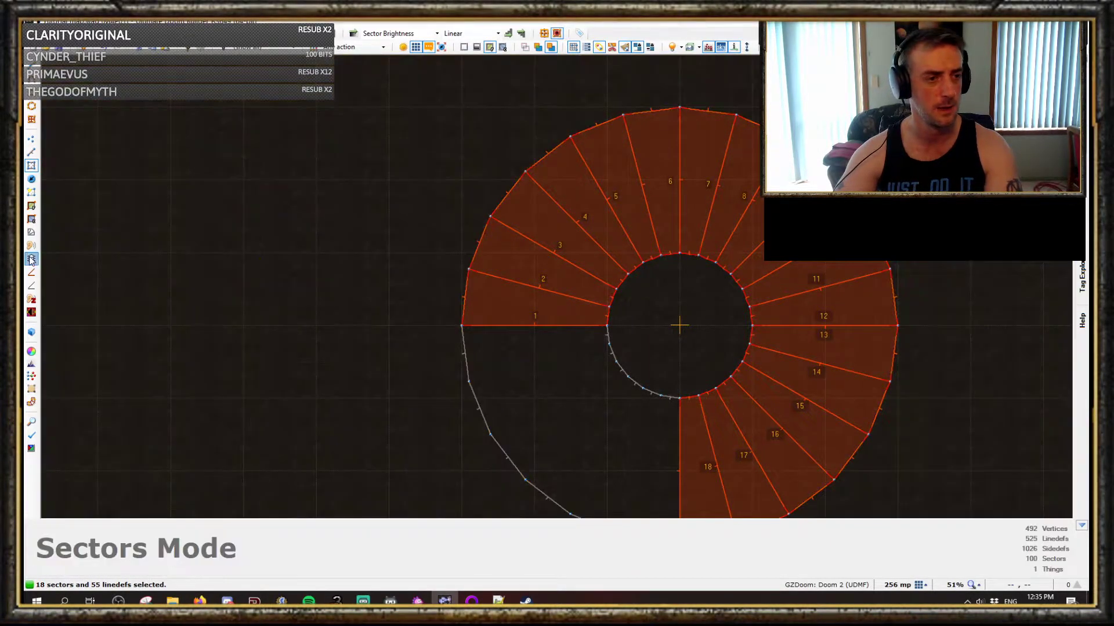
Split the shared 3D floor of the 18 selected wedges into a separate 3D floor for each sector.
right_click(633, 268)
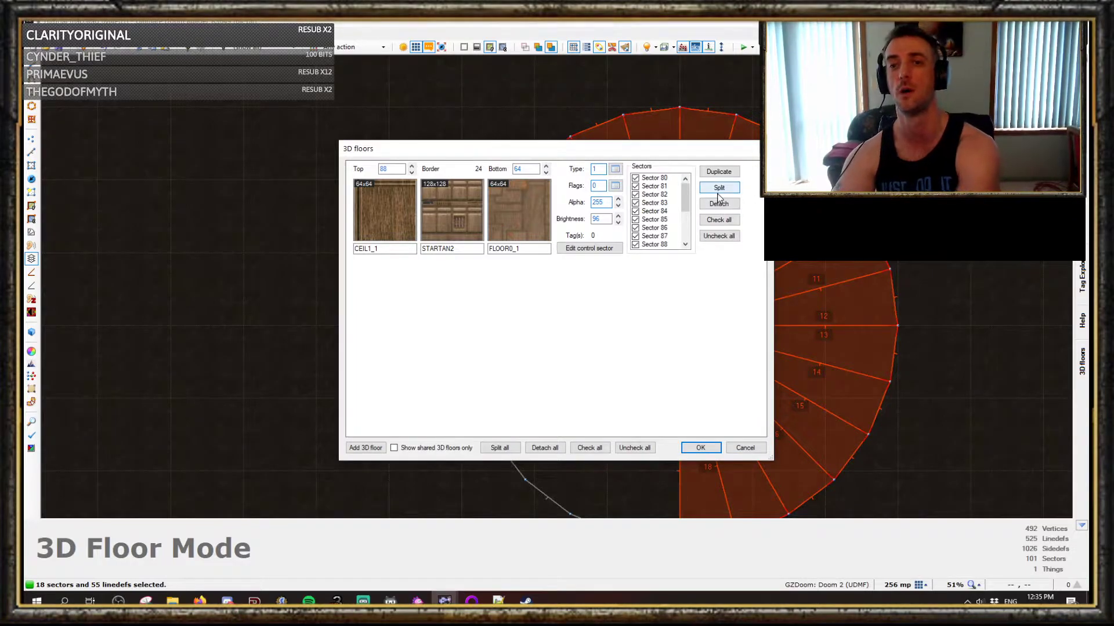
left_click(718, 192)
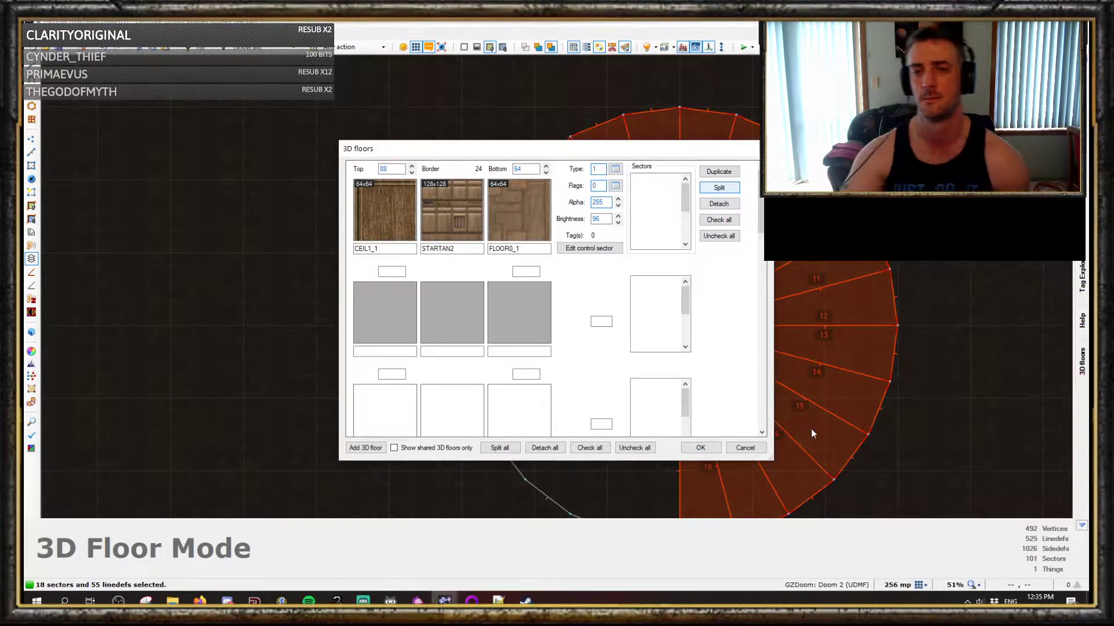
left_click(700, 448)
scroll(545, 313, "up", 4)
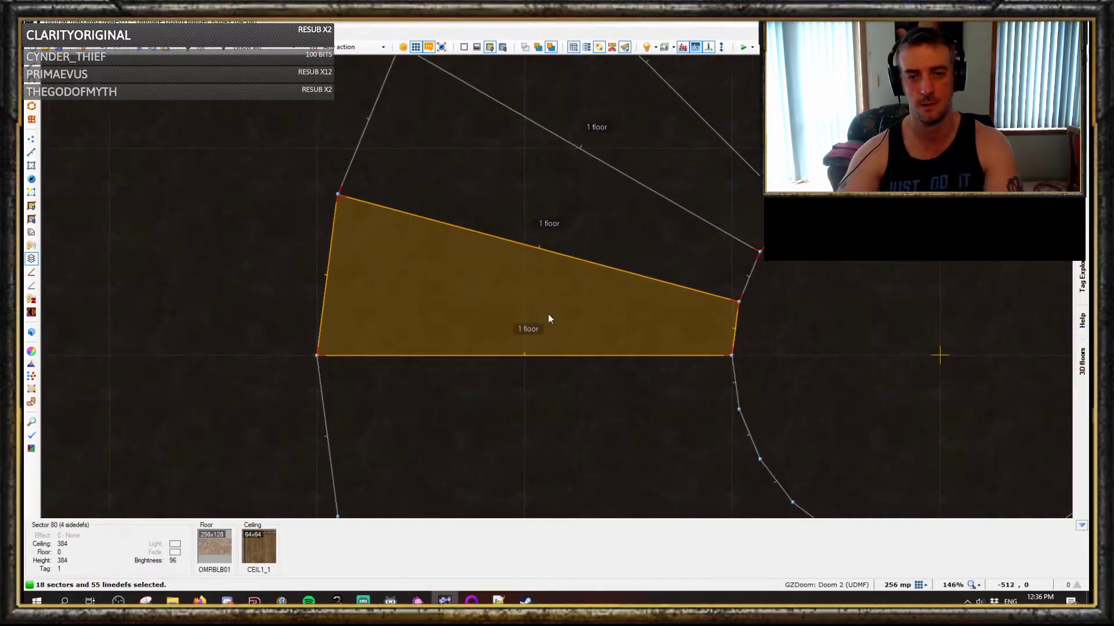
Check the wedges' individual tags in Sectors mode and return to visual mode at full brightness.
scroll(573, 303, "down", 1)
key("s")
middle_click_drag(575, 272, 447, 397)
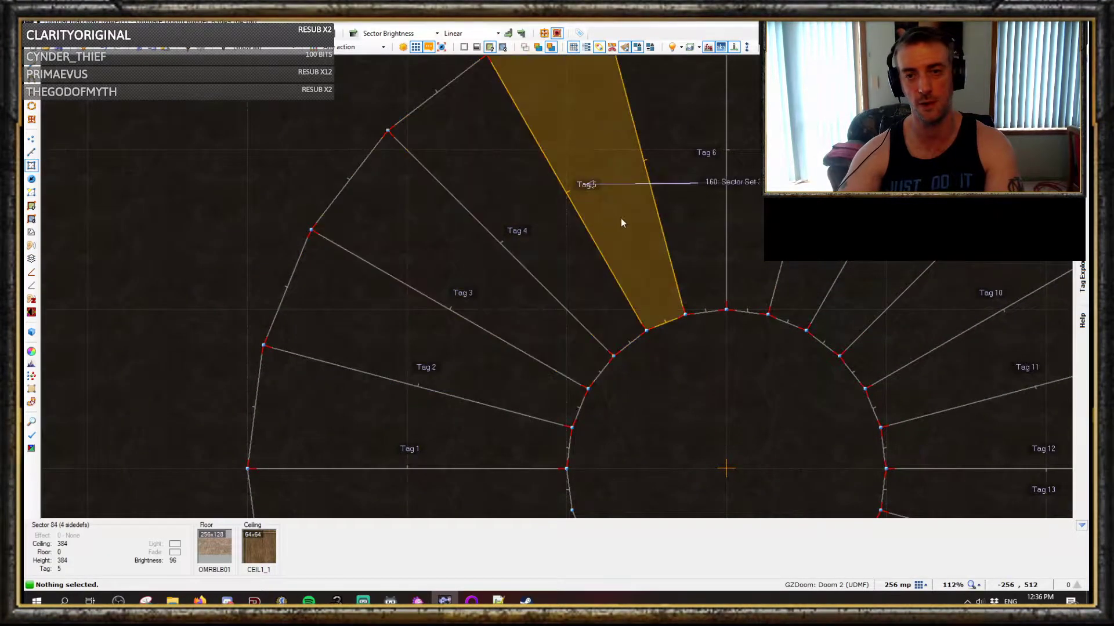
key("q")
key("b")
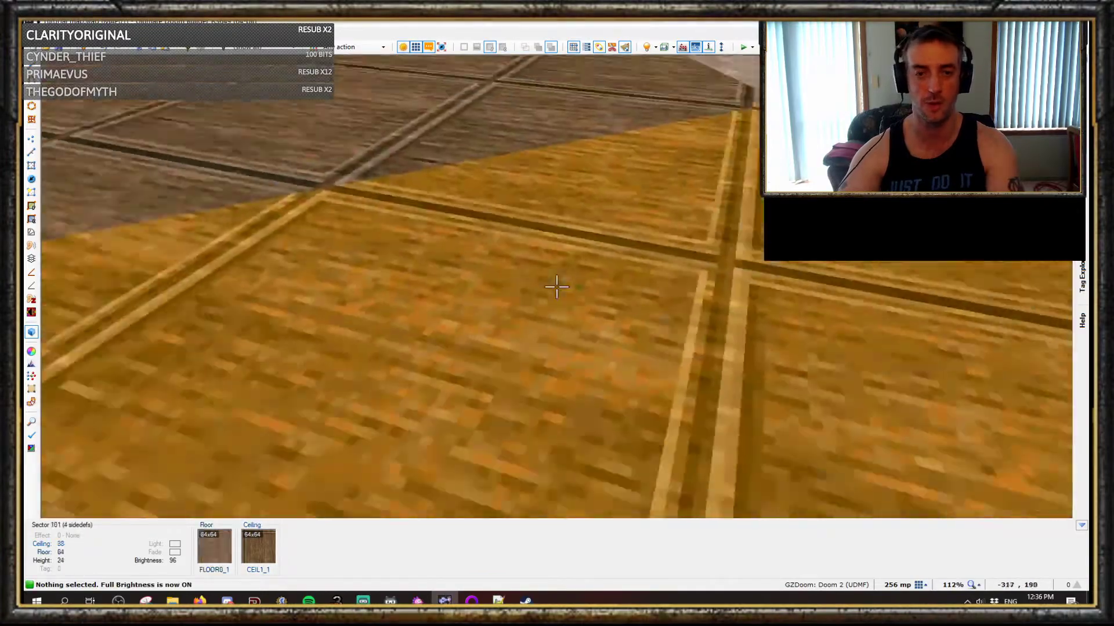
key("s")
Try raising one wedge's top surface on its own, restore its height to 88, and view the platform from around the ring.
left_click(557, 287)
scroll(557, 286, "up", 1)
scroll(557, 287, "down", 1)
left_click(557, 286)
key("s")
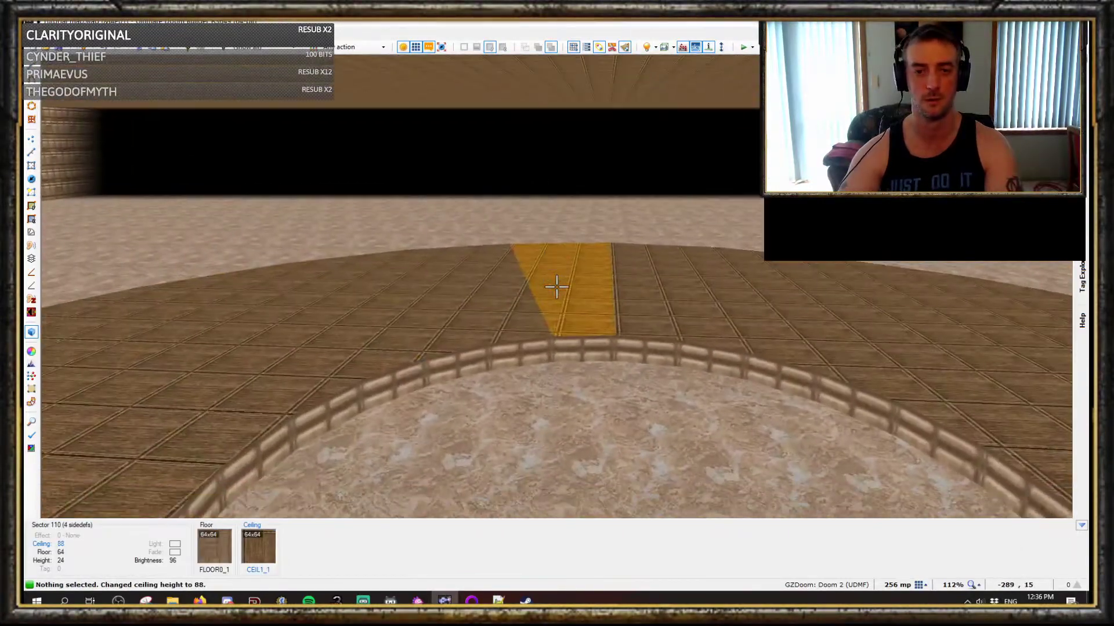
key("a")
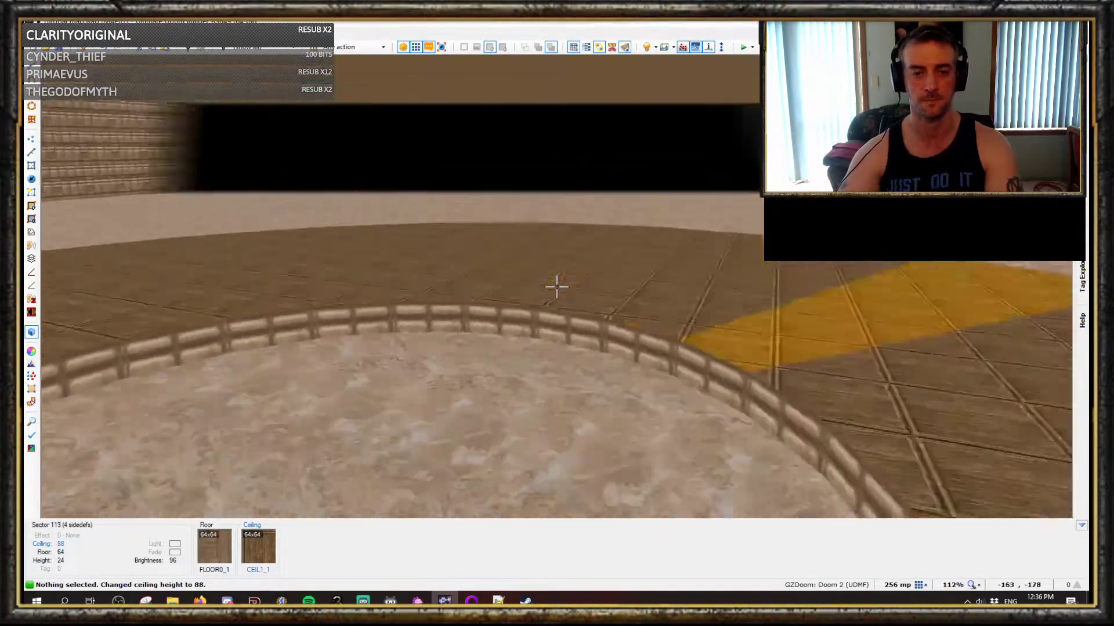
key("a")
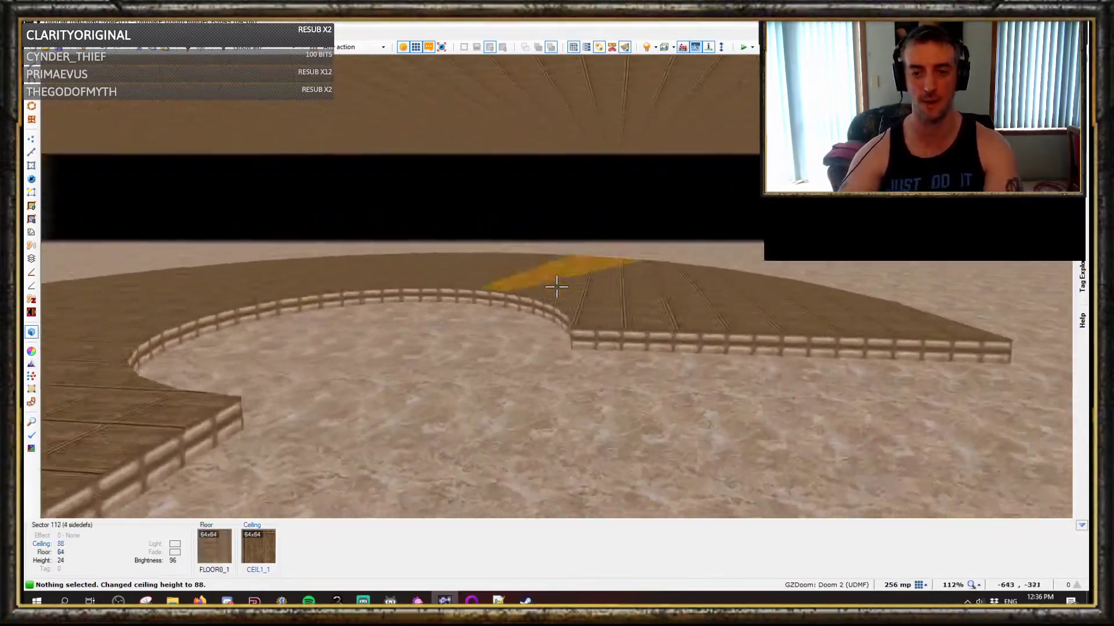
key("s")
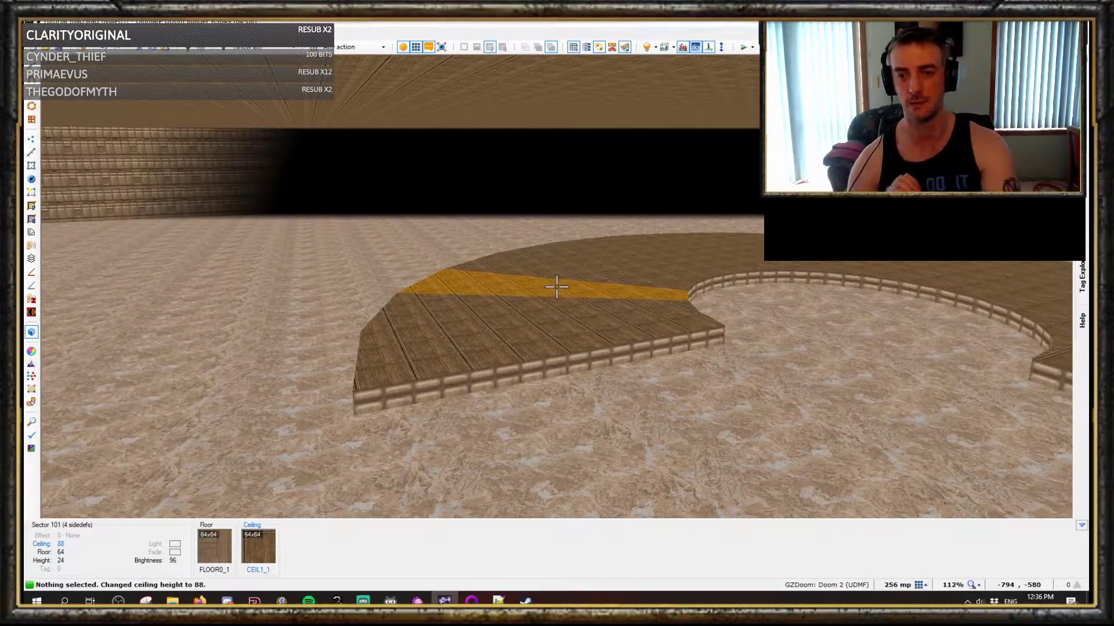